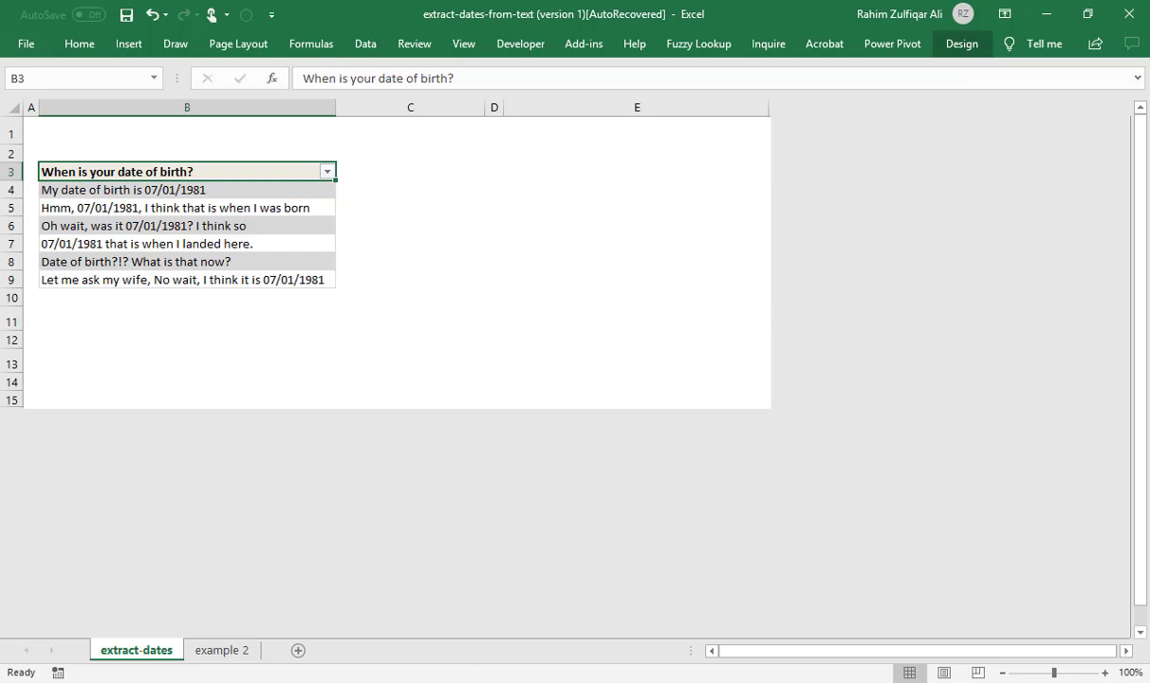
key(alt+Tab)
click(178, 206)
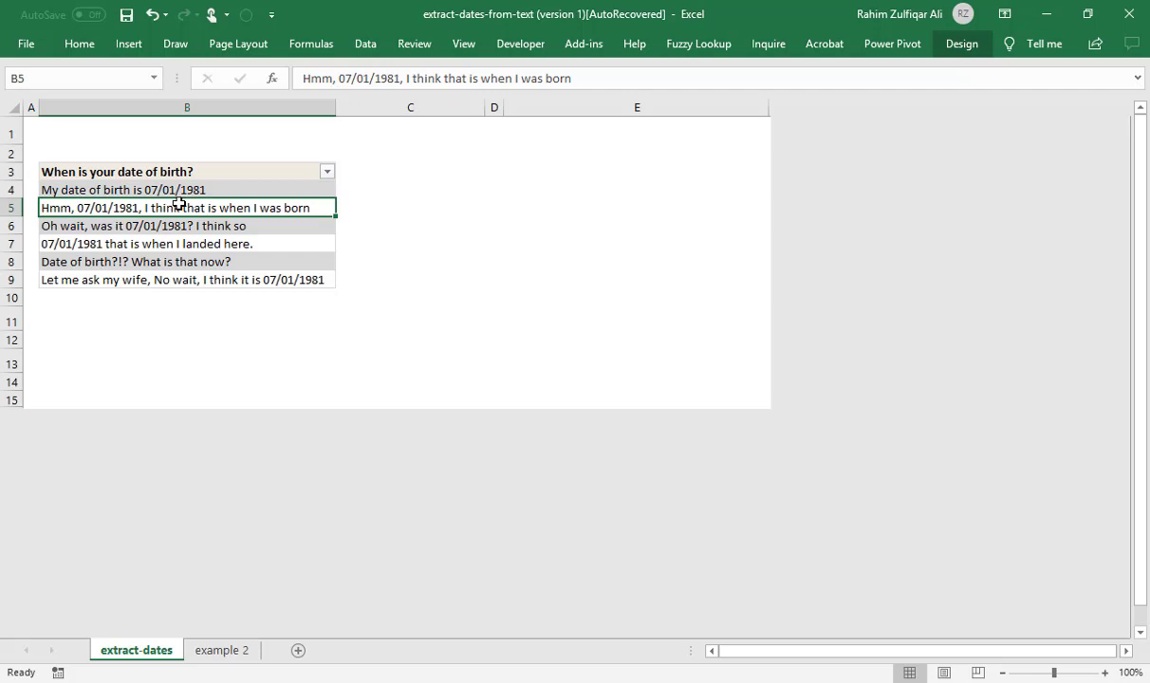
click(156, 189)
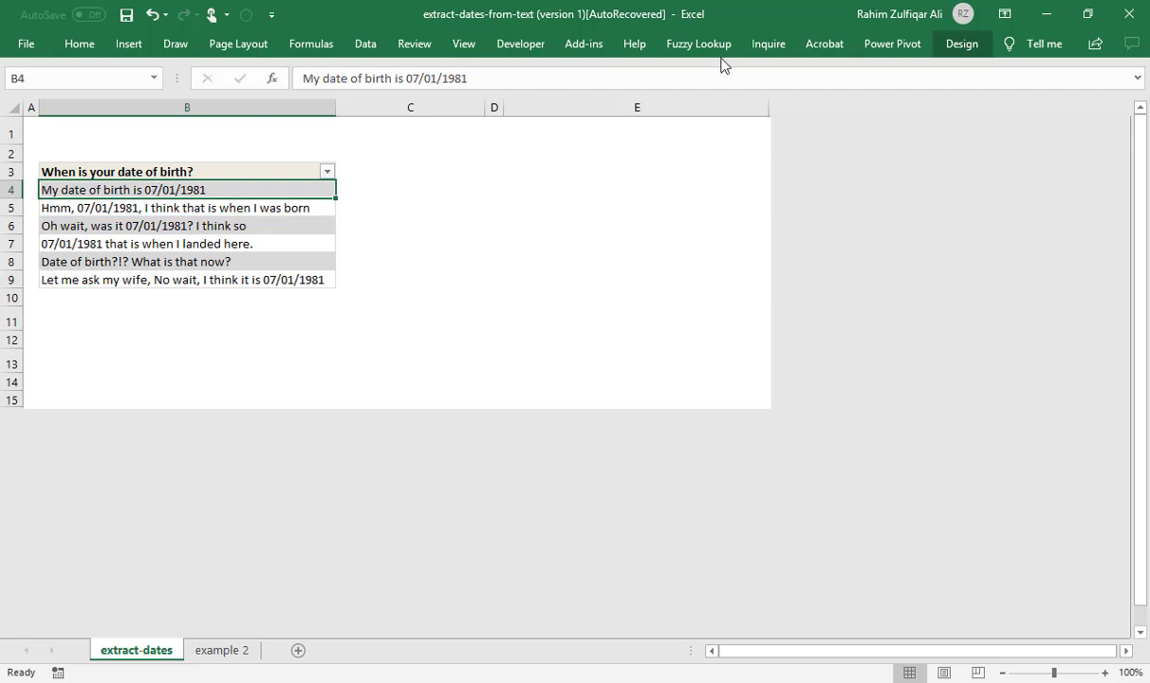
click(953, 49)
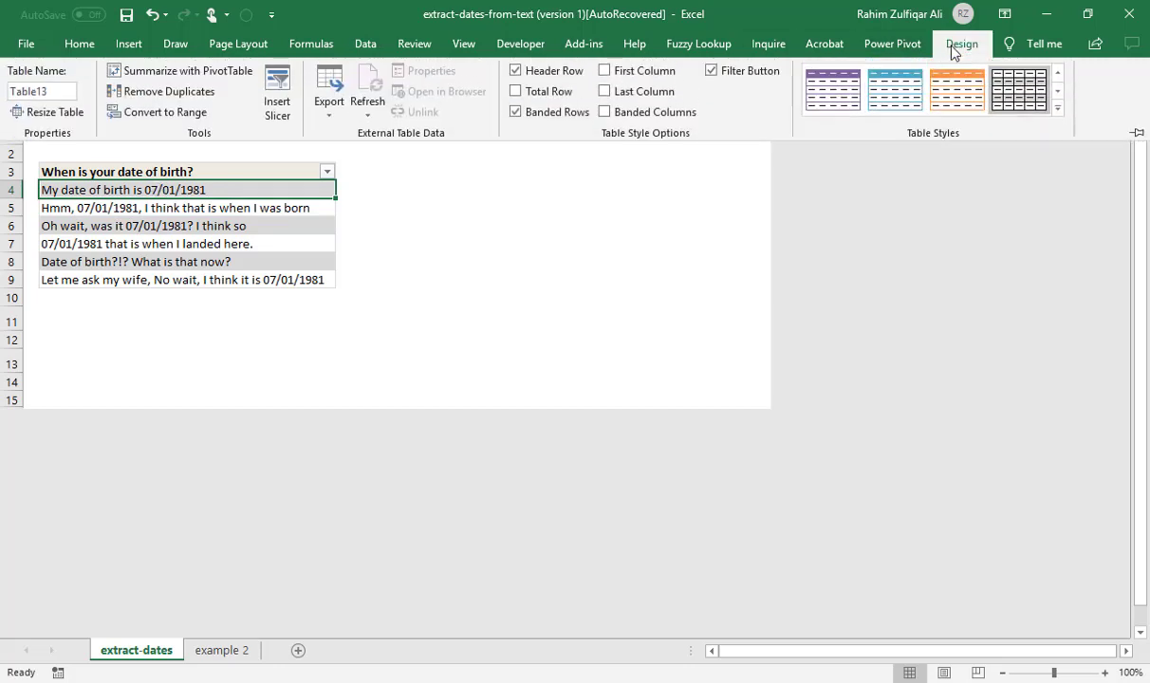
key(Escape)
Load the date-of-birth answers table on the extract-dates sheet into the Power Query Editor
click(227, 238)
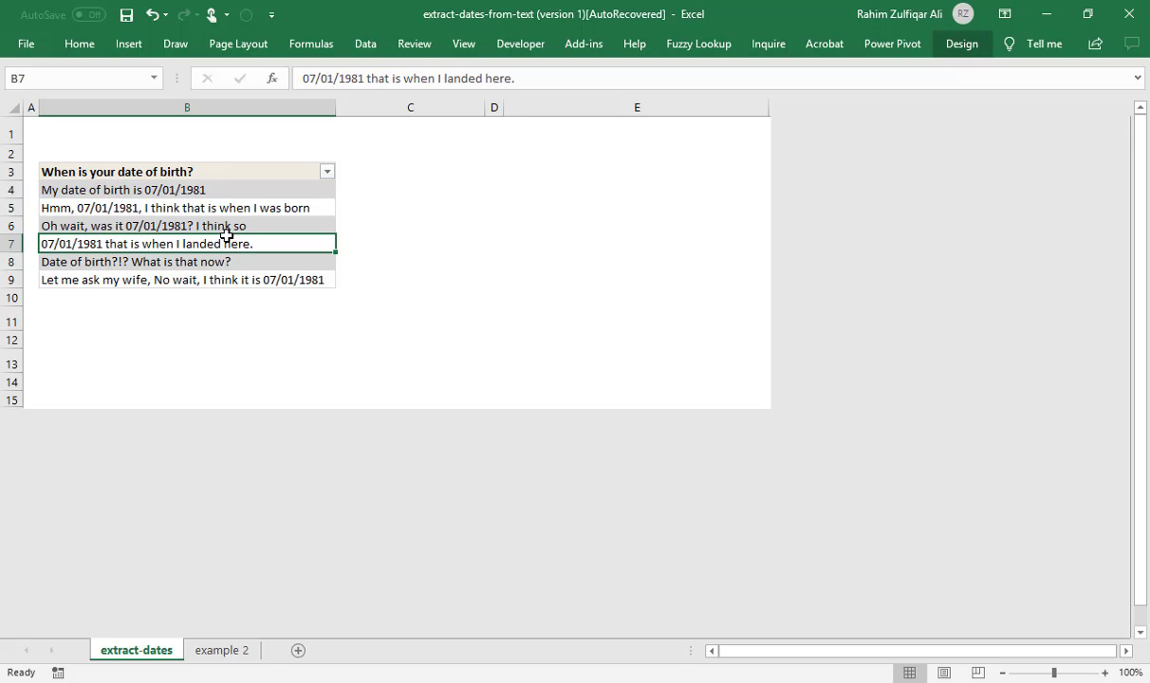
click(367, 48)
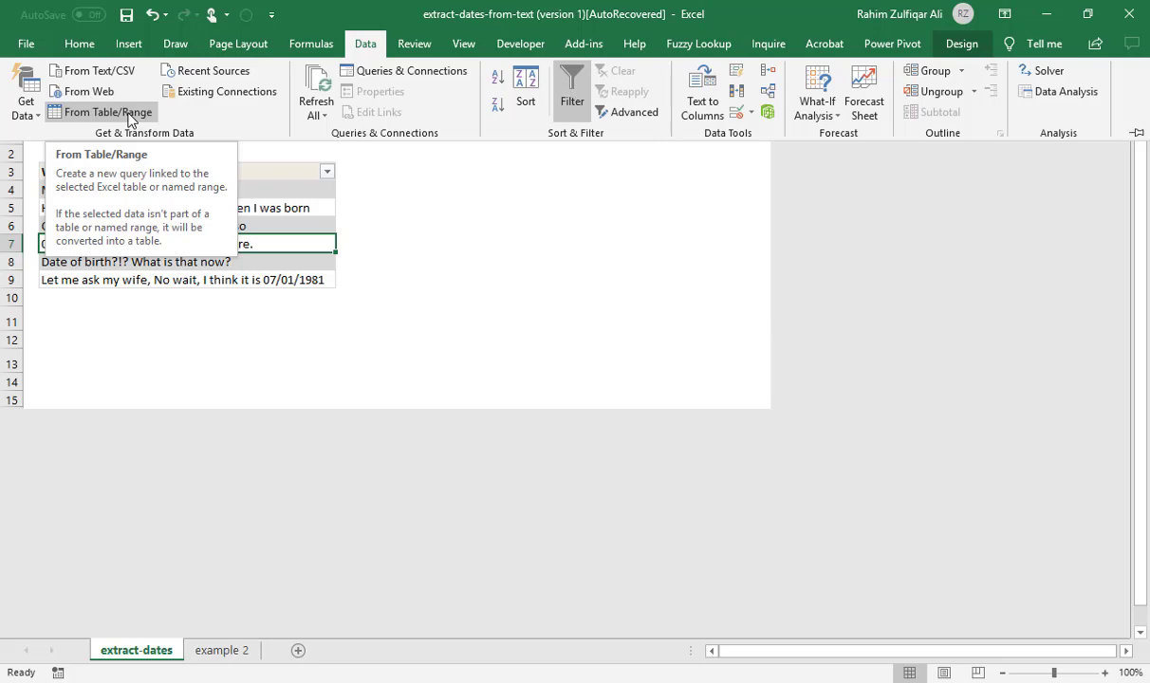
key(super+plus)
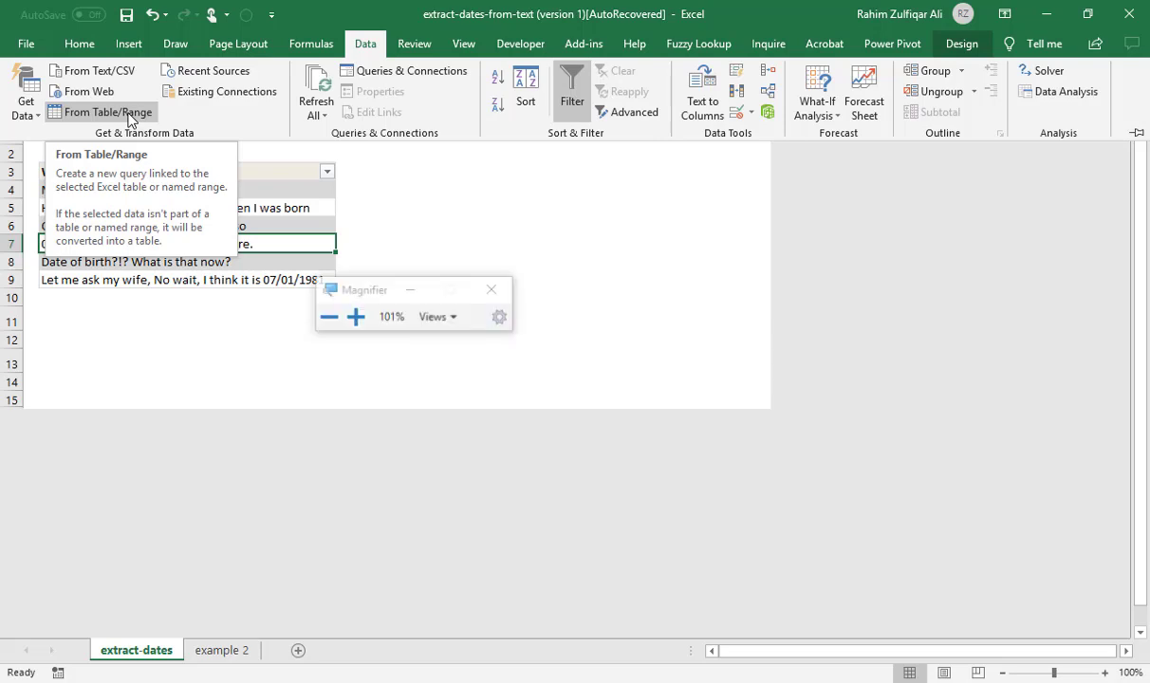
click(357, 318)
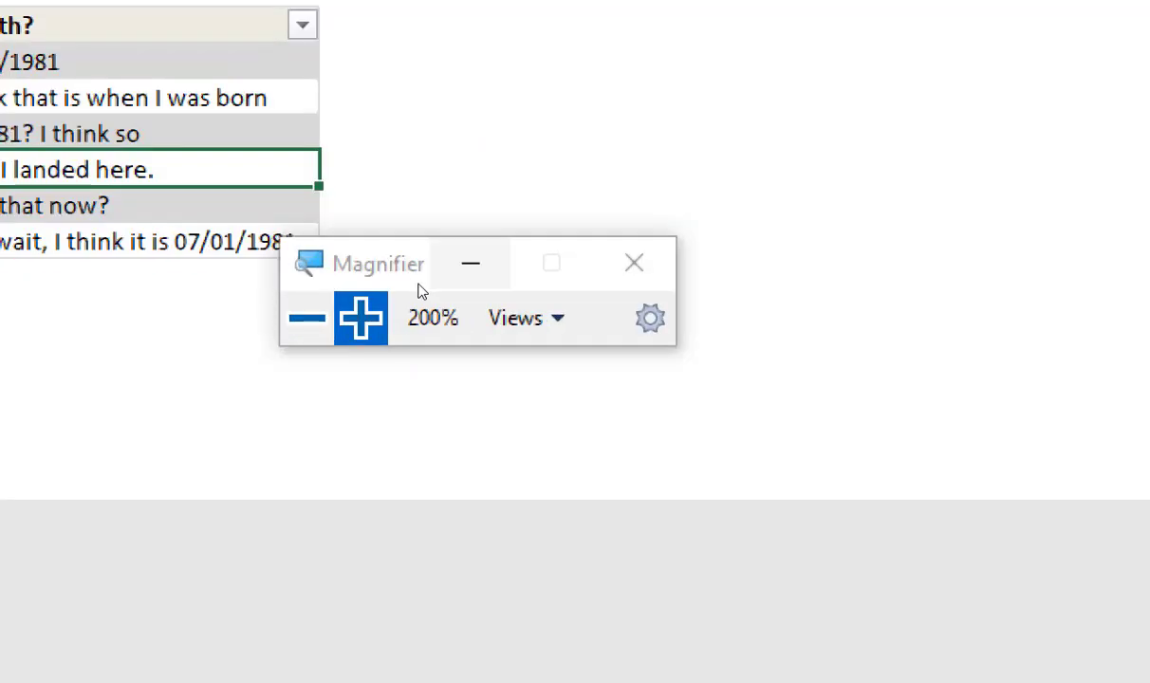
click(471, 264)
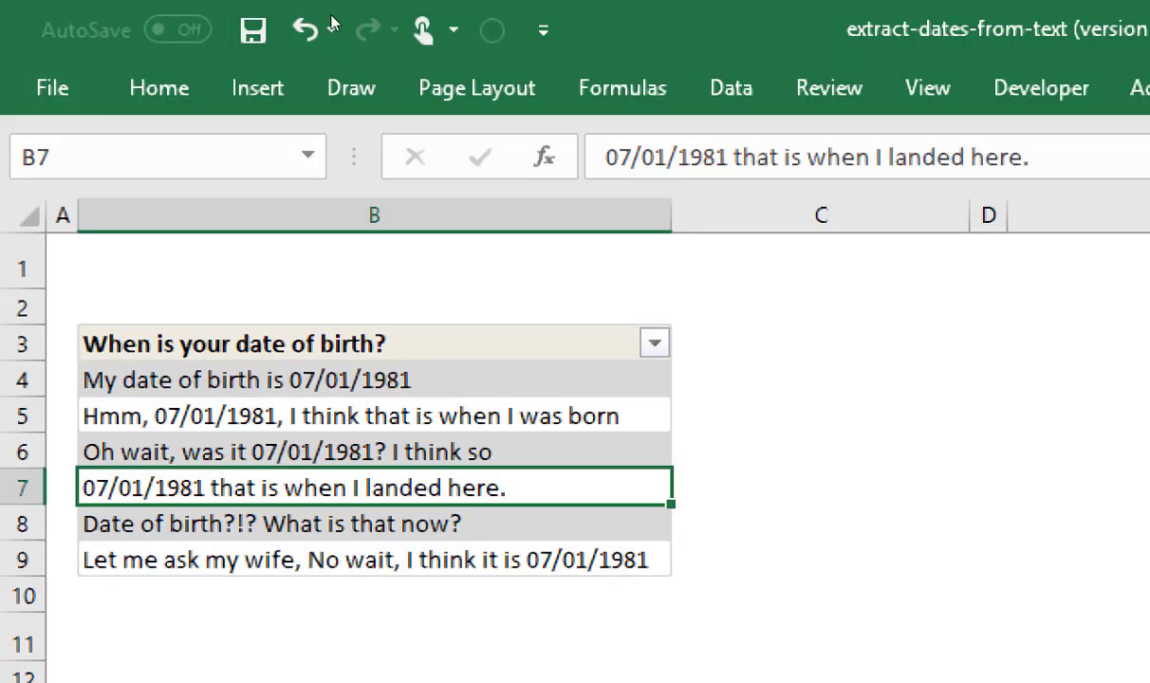
key(alt+a)
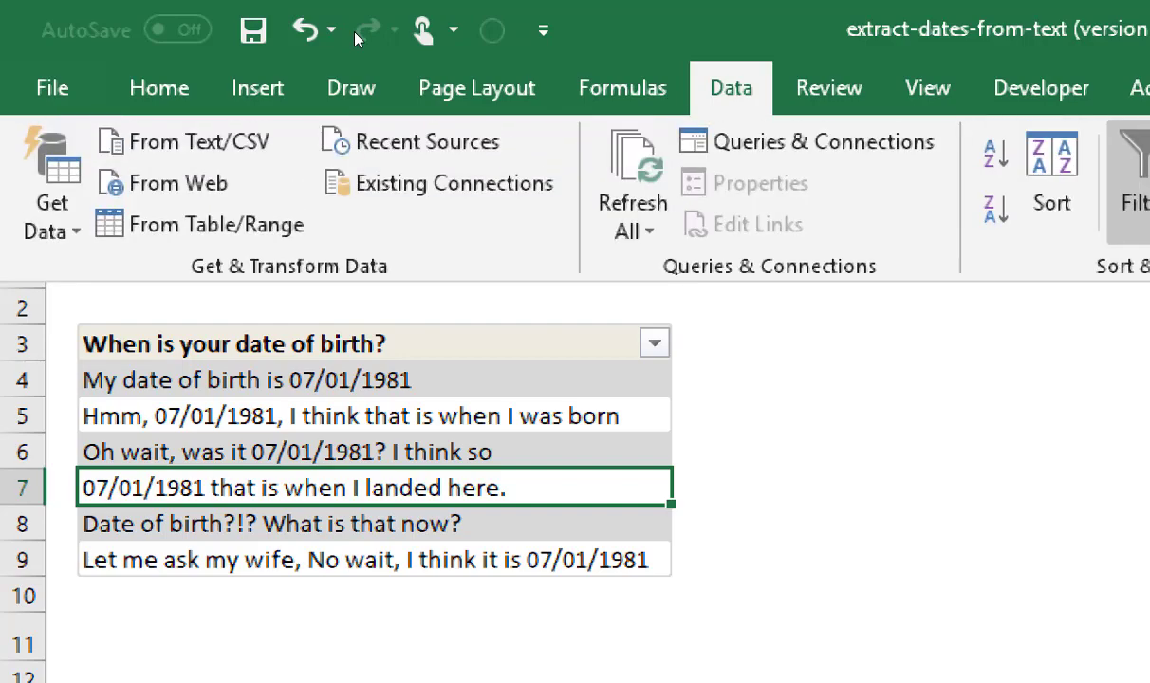
key(super+minus)
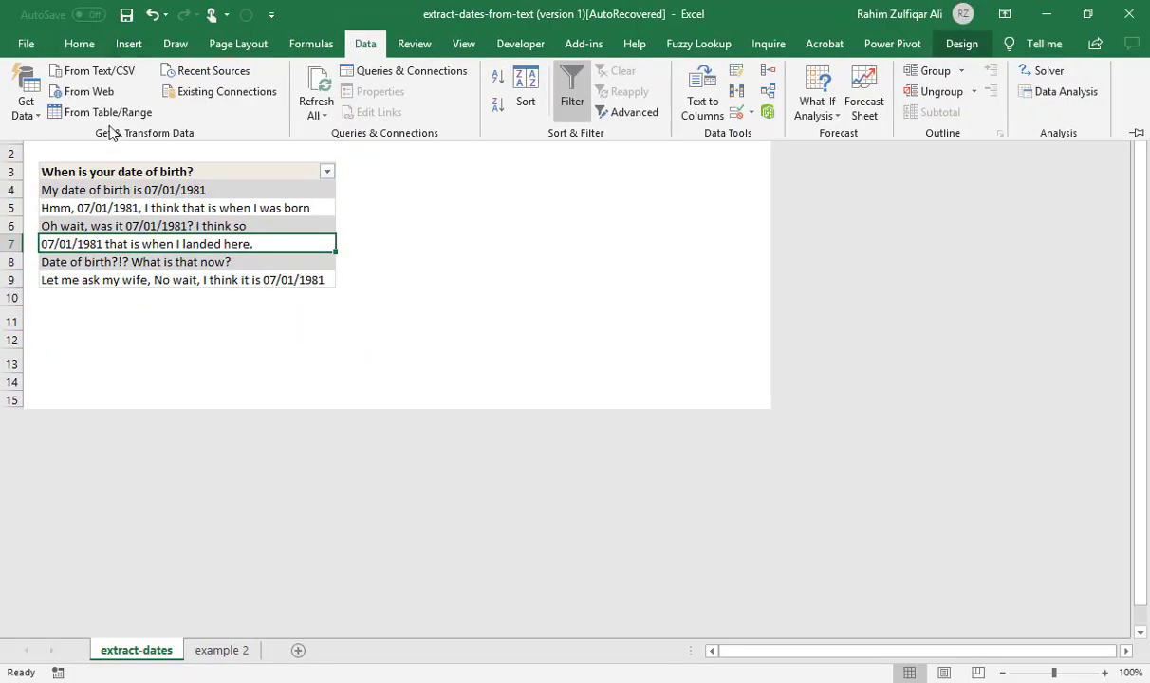
click(112, 112)
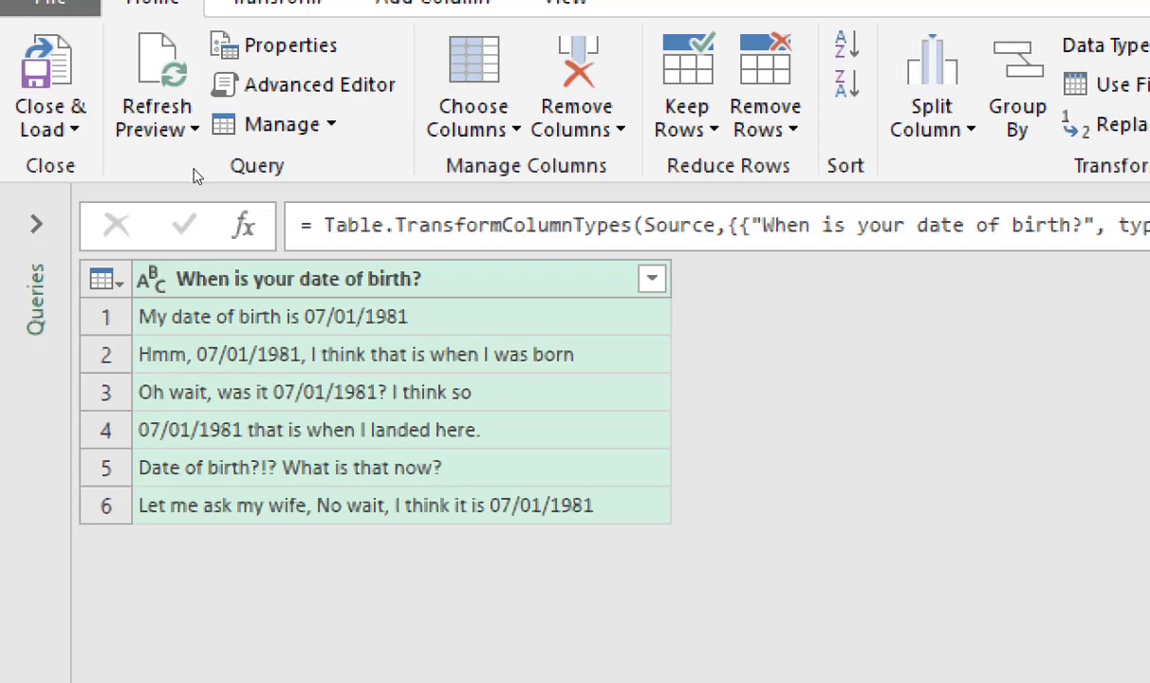
Start a column from examples based on the date-of-birth answers column and name the new column Dates
key(shift+F10)
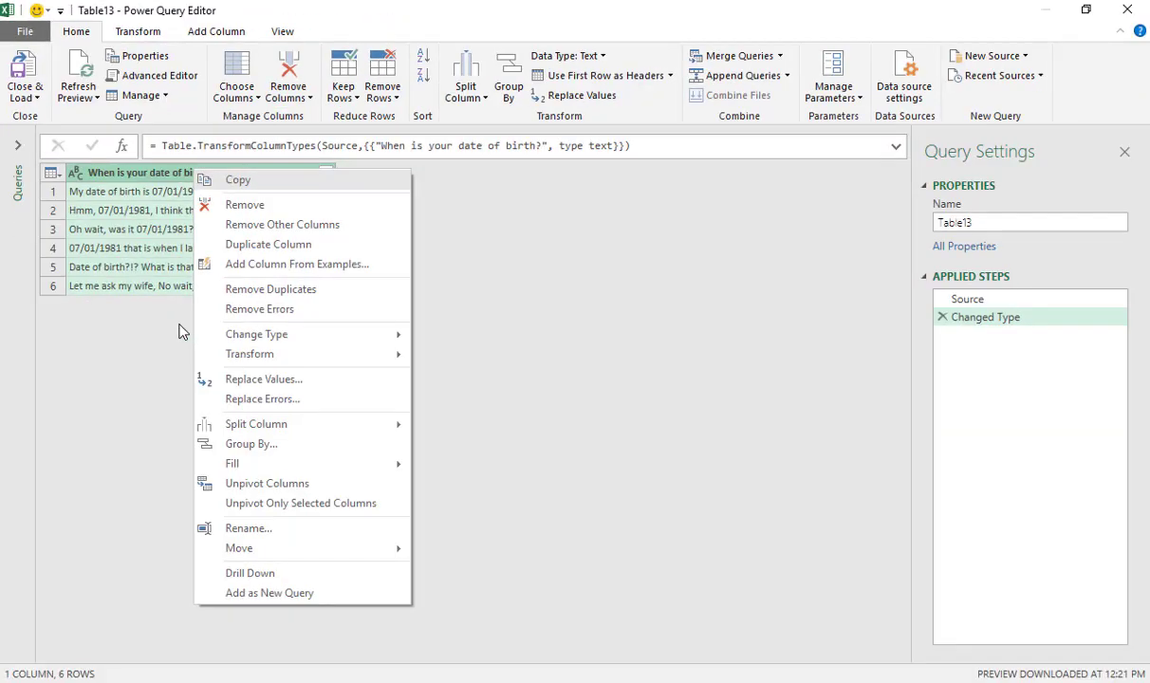
click(269, 266)
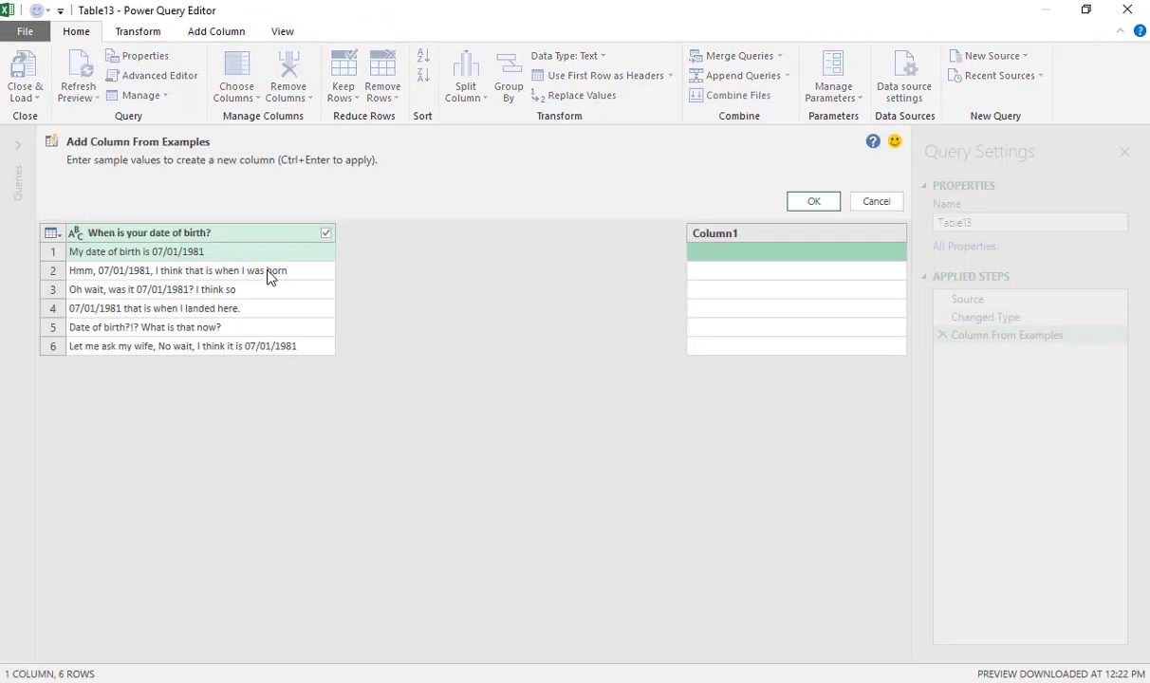
double_click(726, 235)
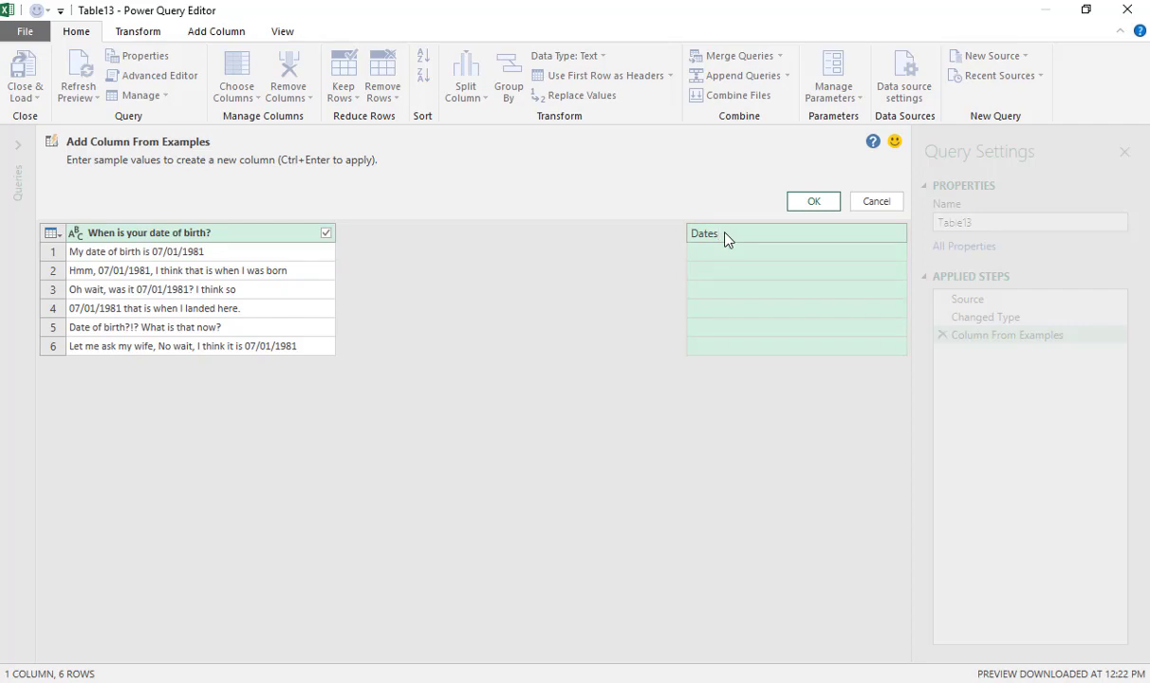
Enter the dates contained in the first two answers as examples for the Dates column and add the column
click(719, 256)
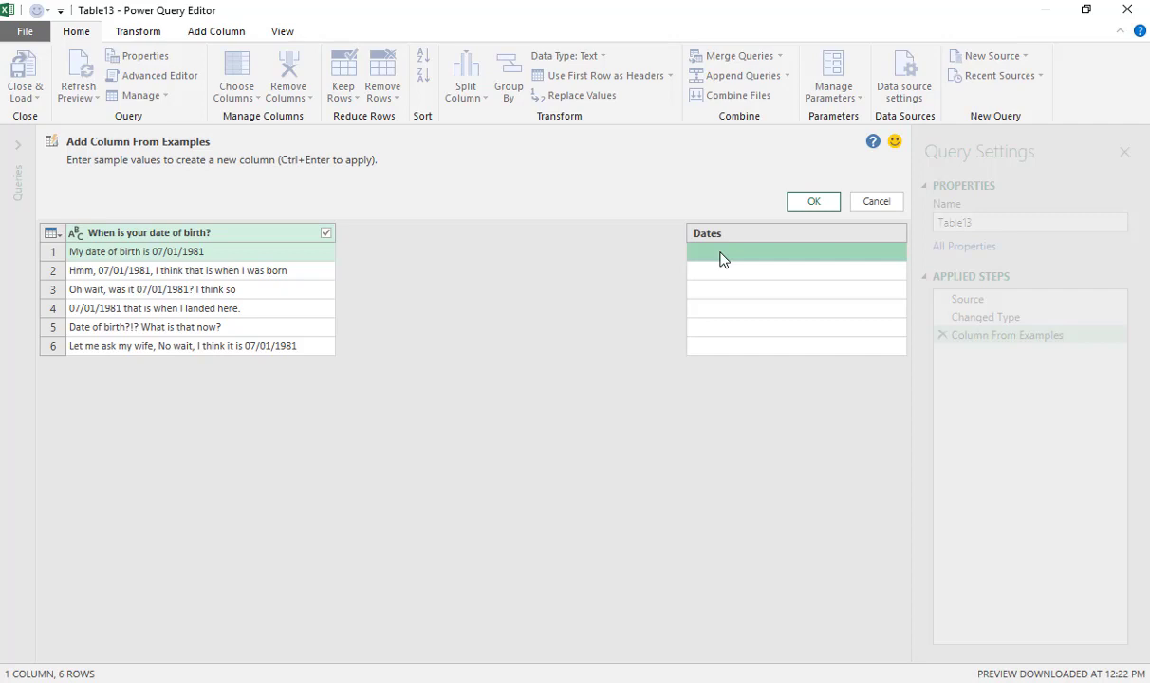
text(07/0)
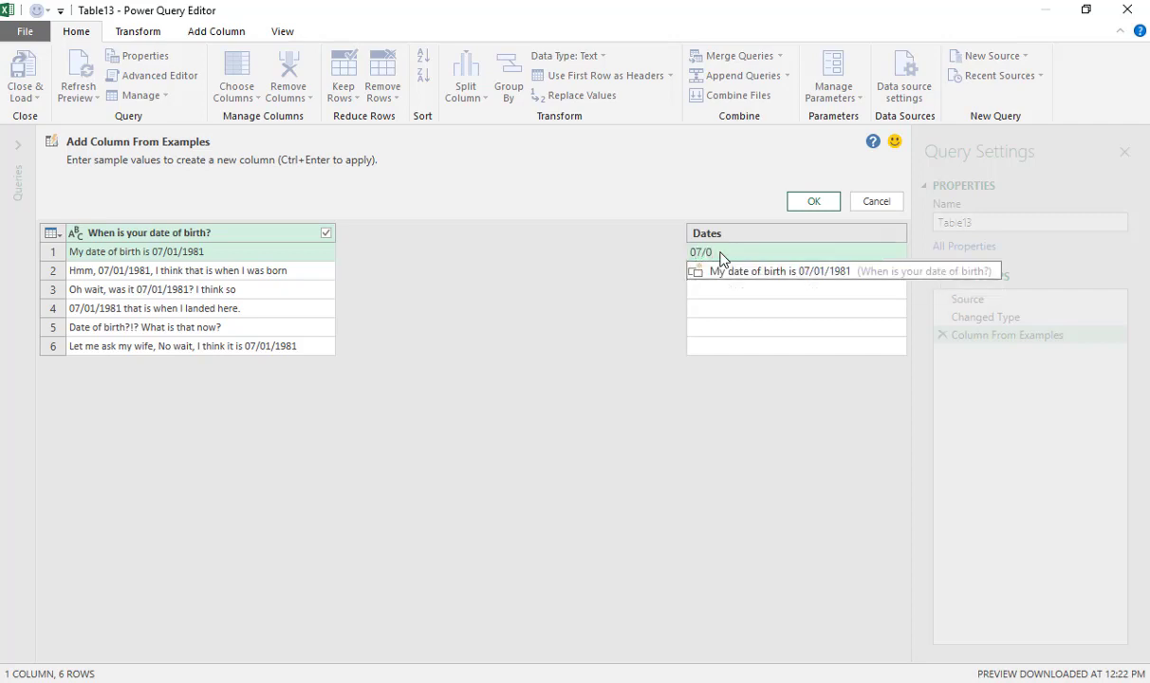
text(1/1981)
key(Return)
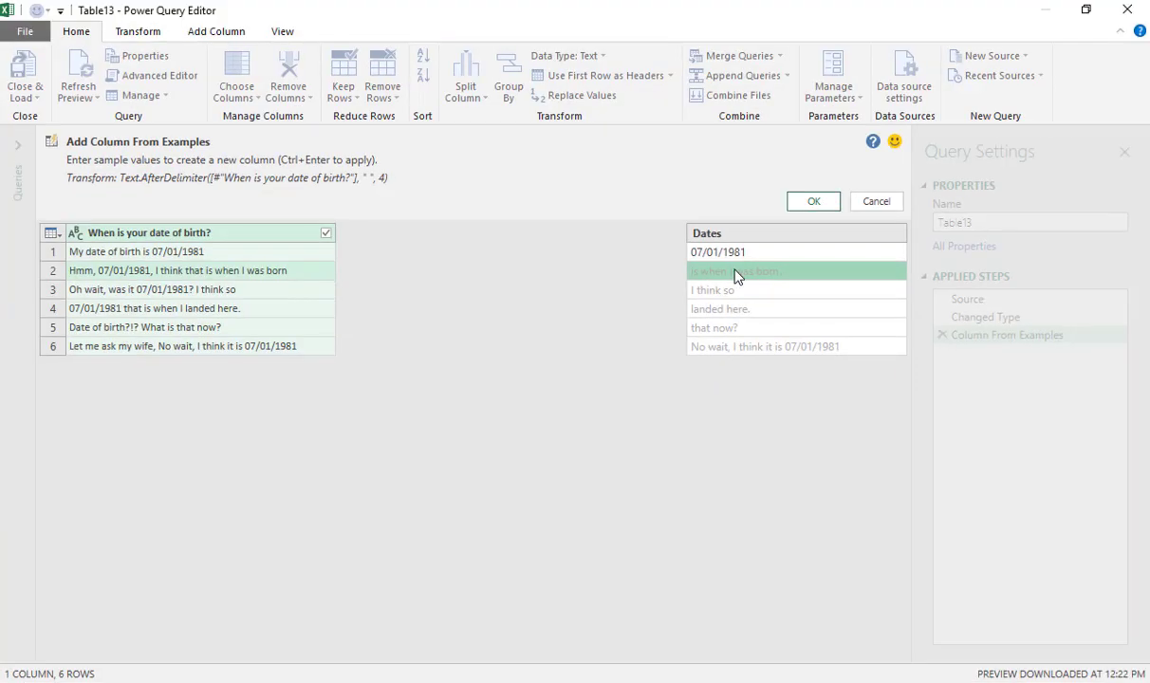
click(738, 273)
text(07/)
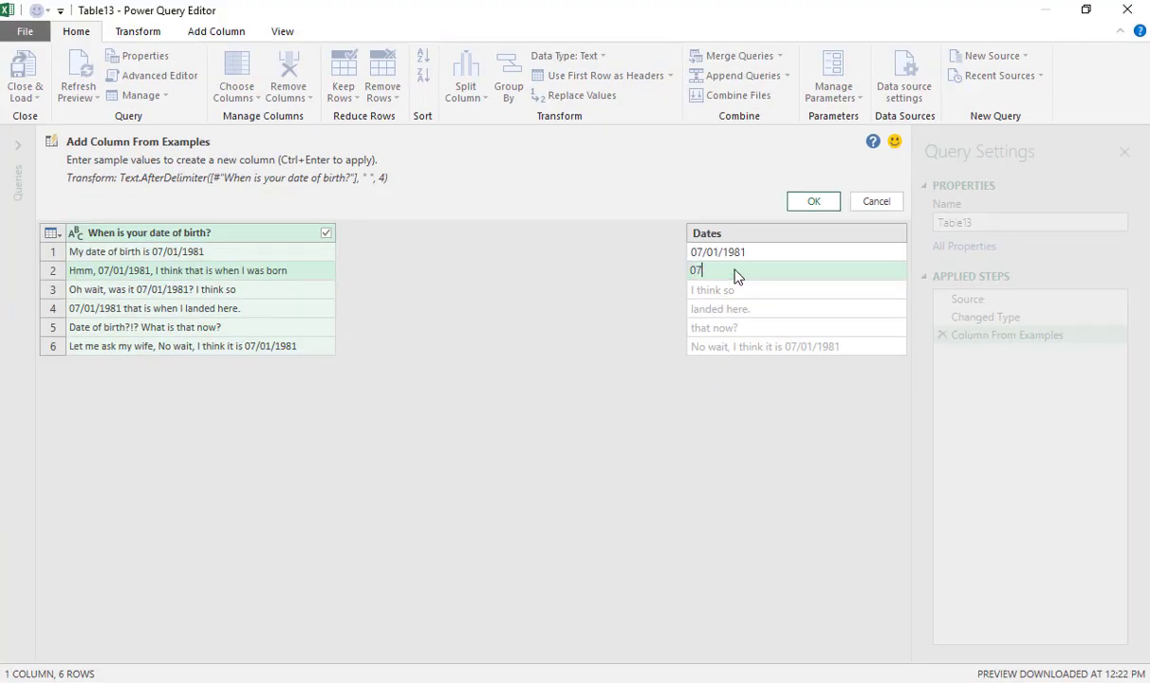
text(01/1981)
key(Return)
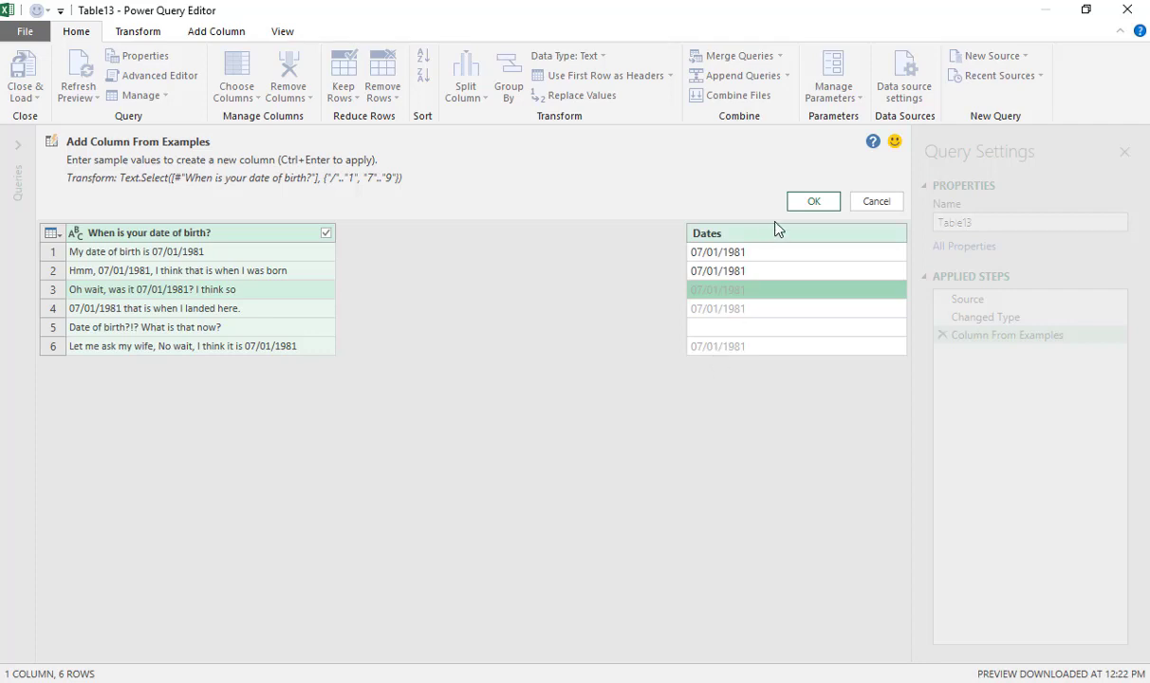
click(800, 205)
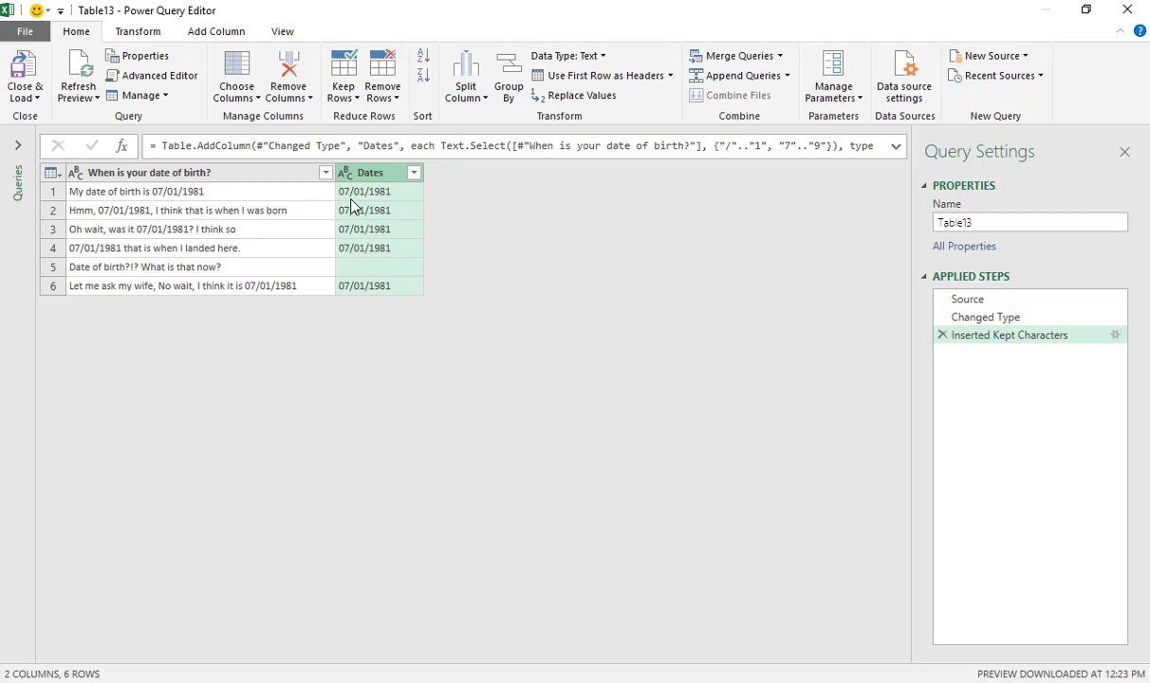
Review the query's code in the Advanced Editor and load the query to a new worksheet
click(168, 83)
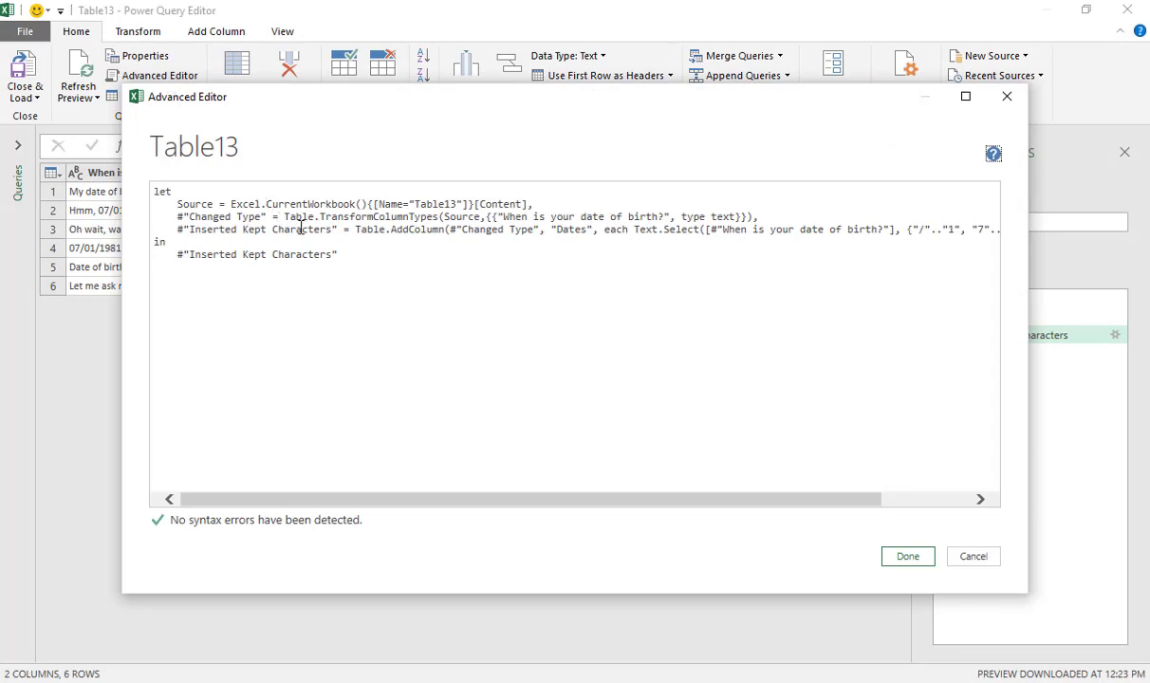
click(348, 255)
click(899, 557)
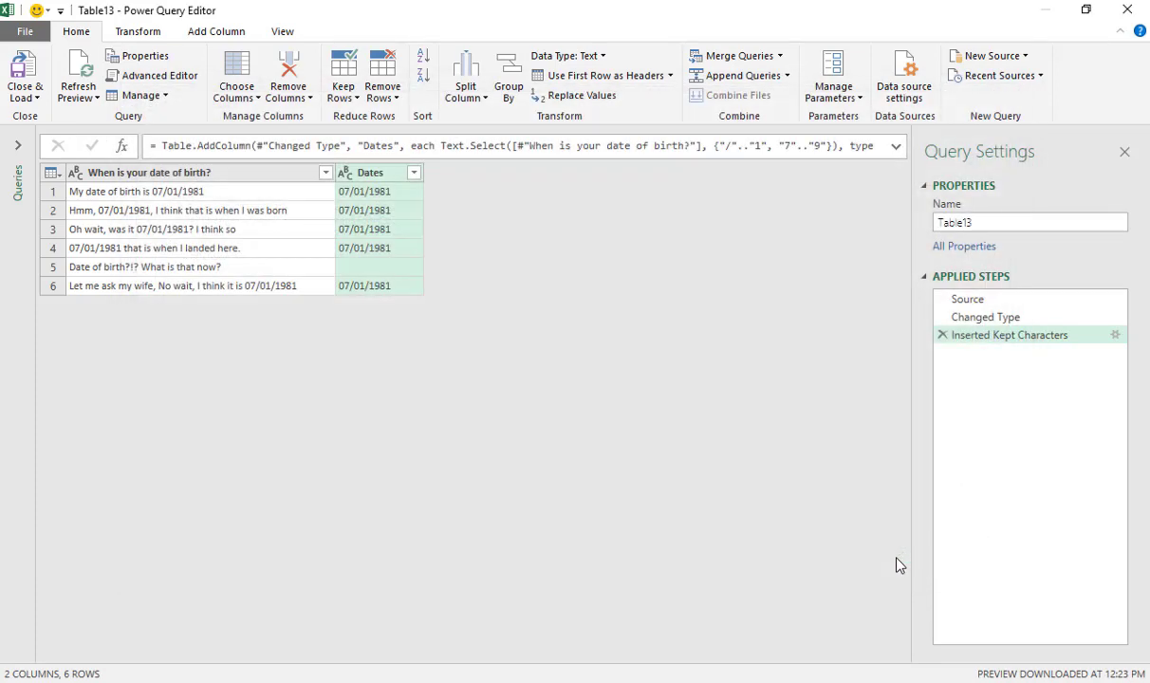
click(25, 102)
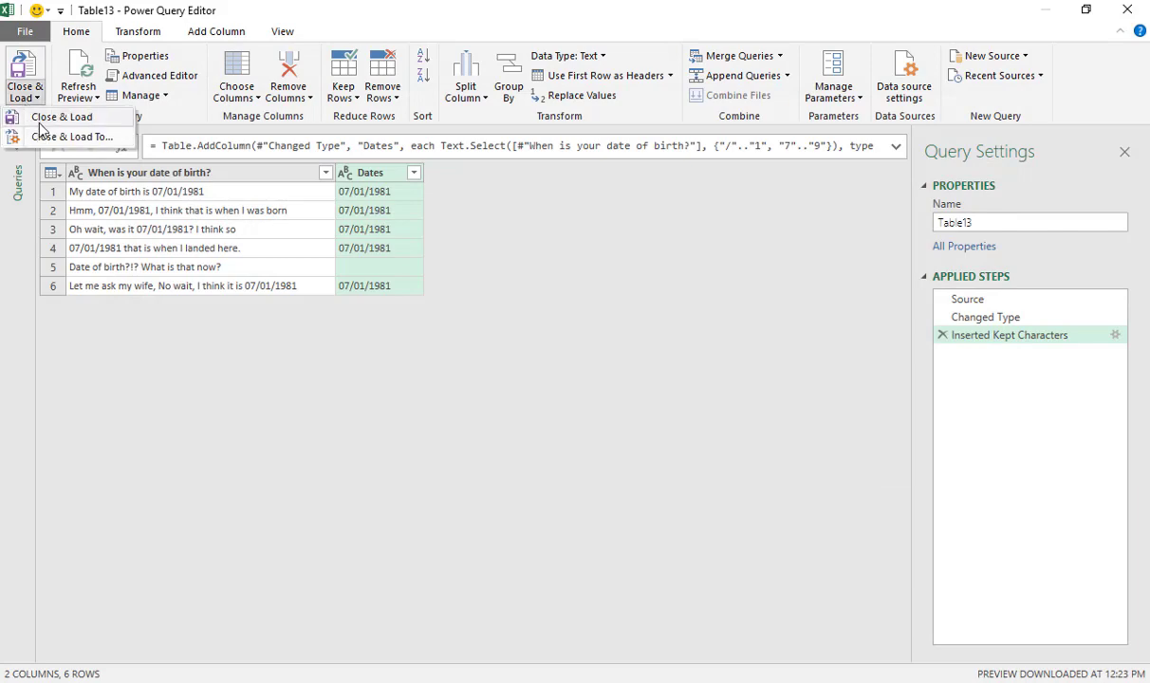
click(40, 117)
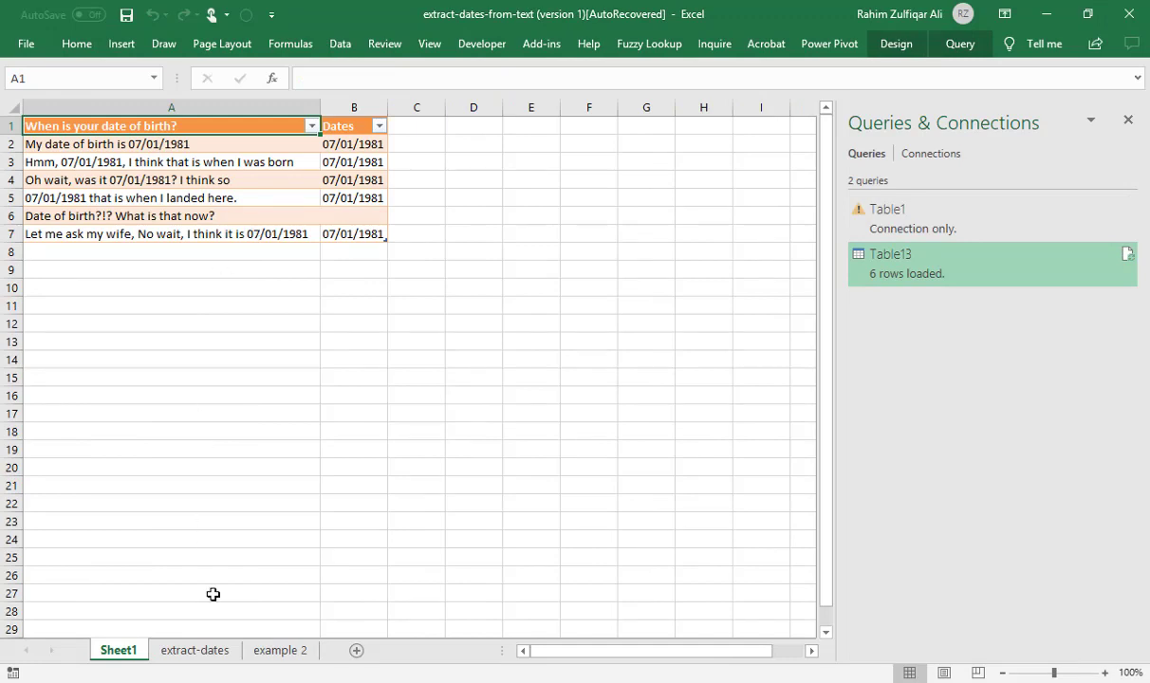
Copy the six answers in B4:B9 on the extract-dates sheet and paste them directly below, starting at B10
click(203, 650)
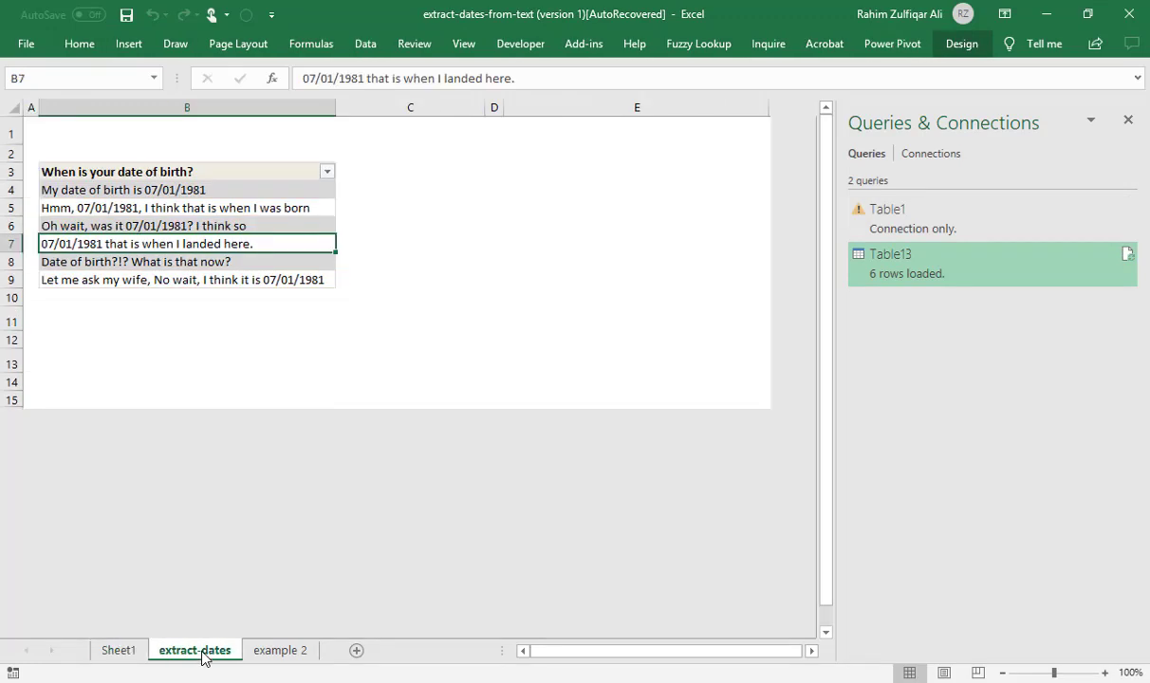
key(ctrl+Up)
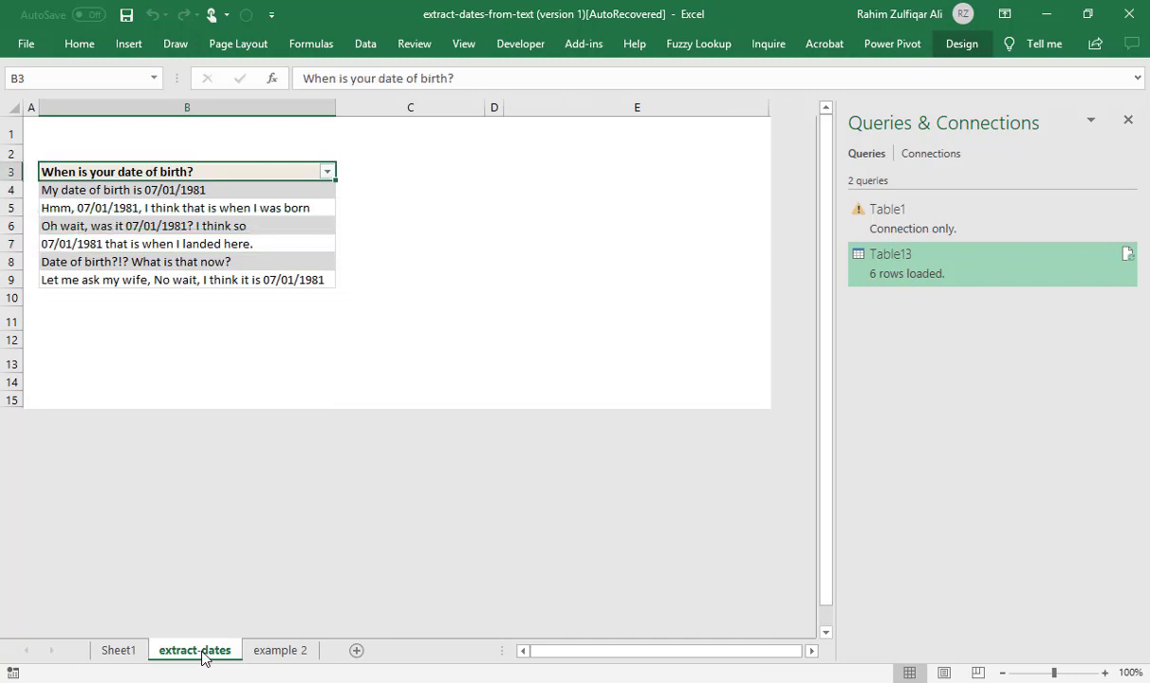
key(Down)
key(ctrl+shift+Down)
key(ctrl+c)
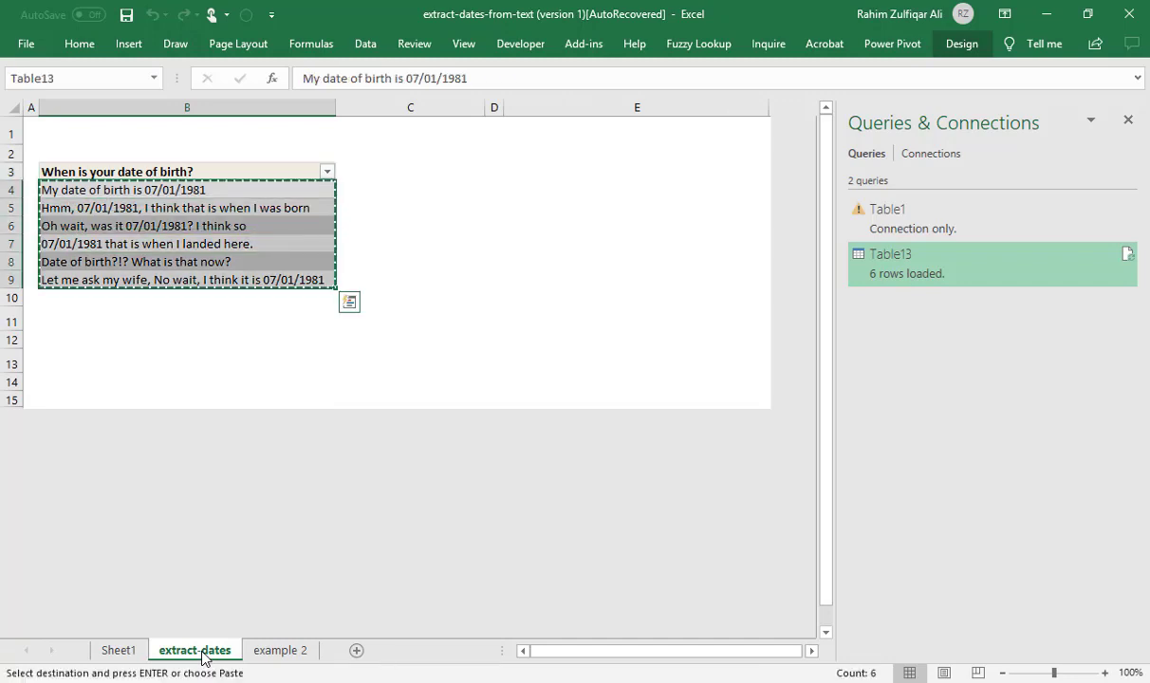
key(Down)
key(Down)
key(Down)
key(Down)
key(Down)
key(Down)
key(ctrl+v)
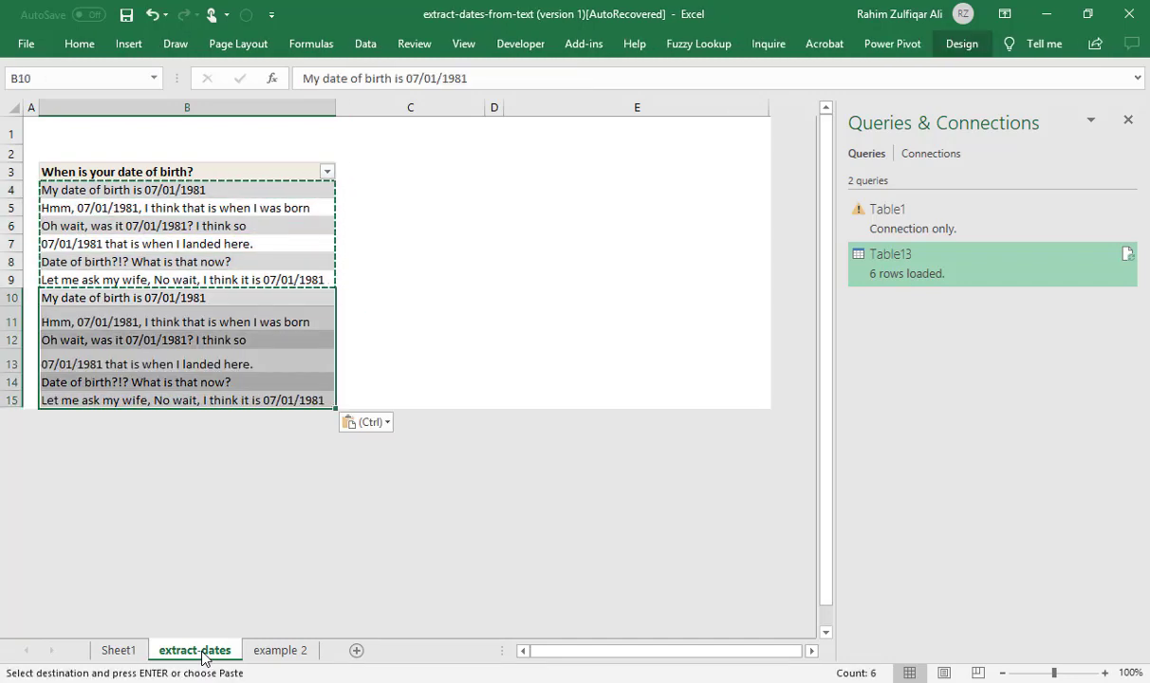
key(Up)
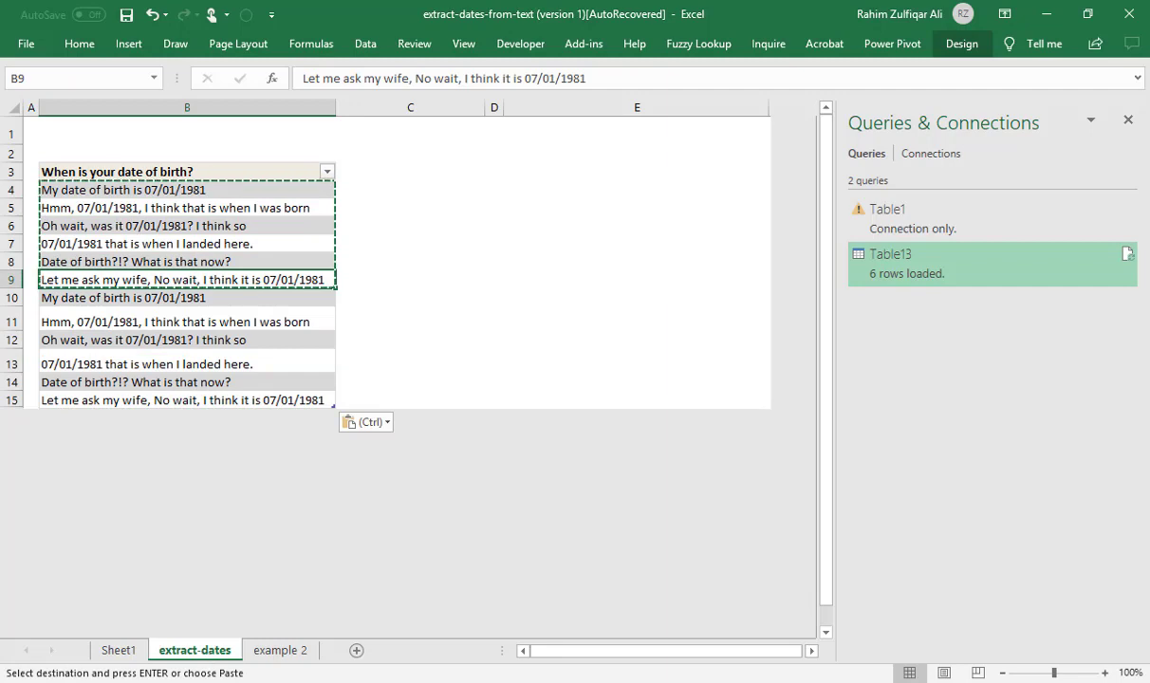
Refresh the query output table on Sheet1 to include the newly added rows
click(132, 649)
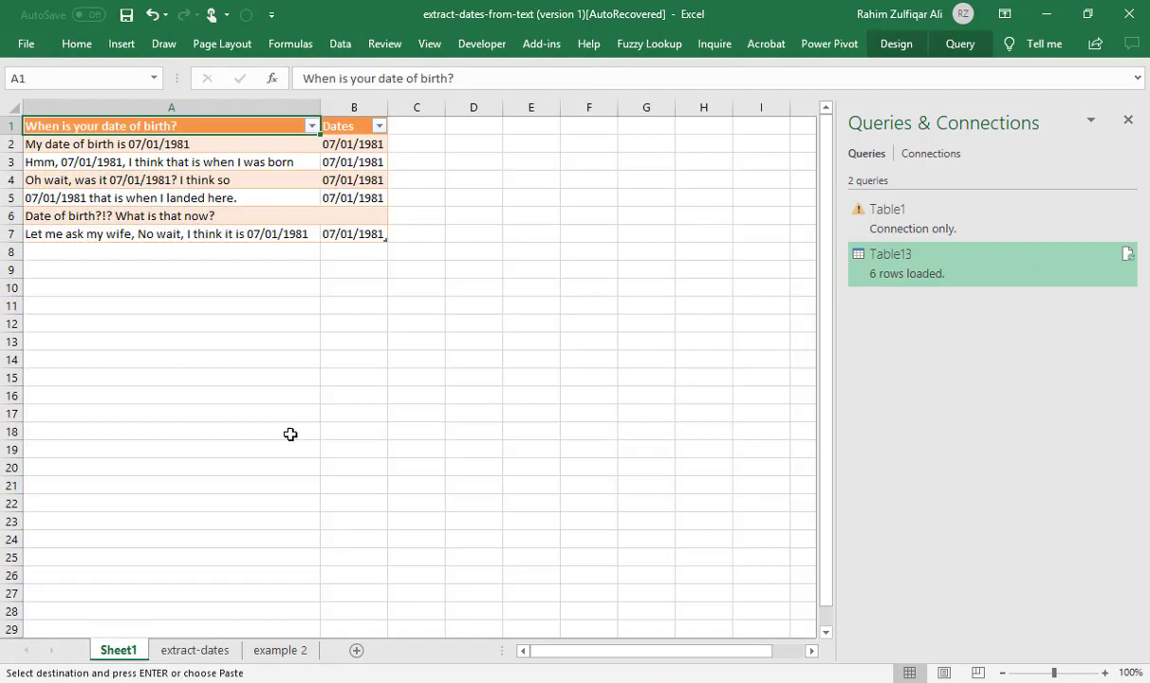
click(171, 196)
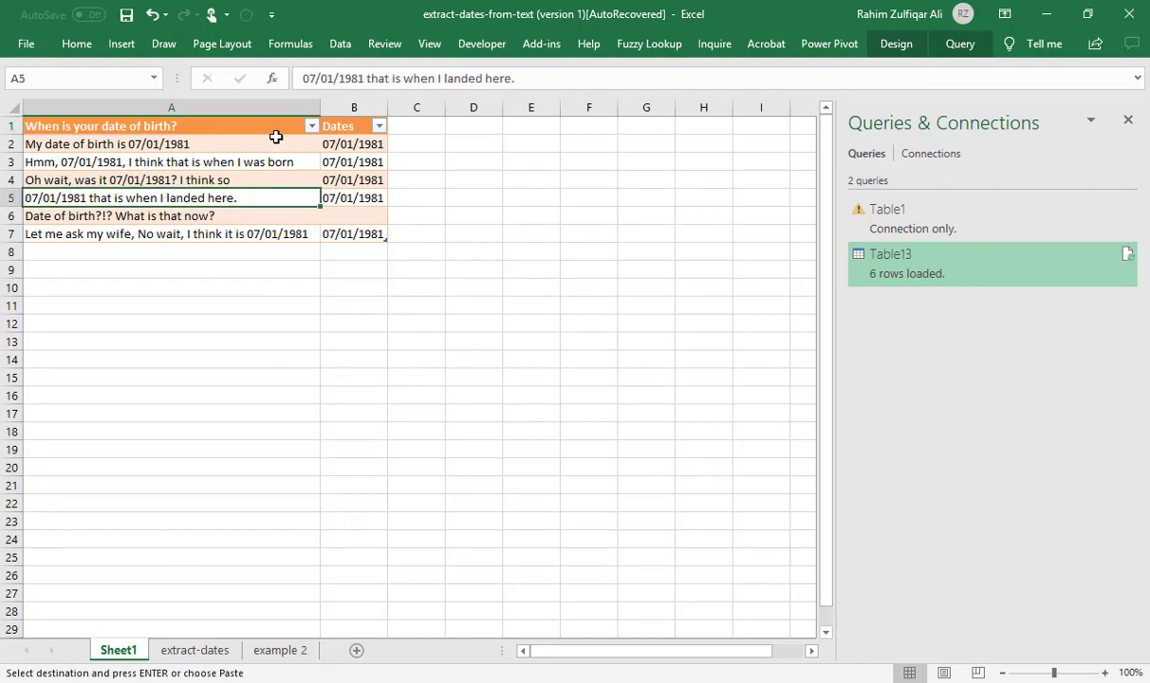
click(340, 49)
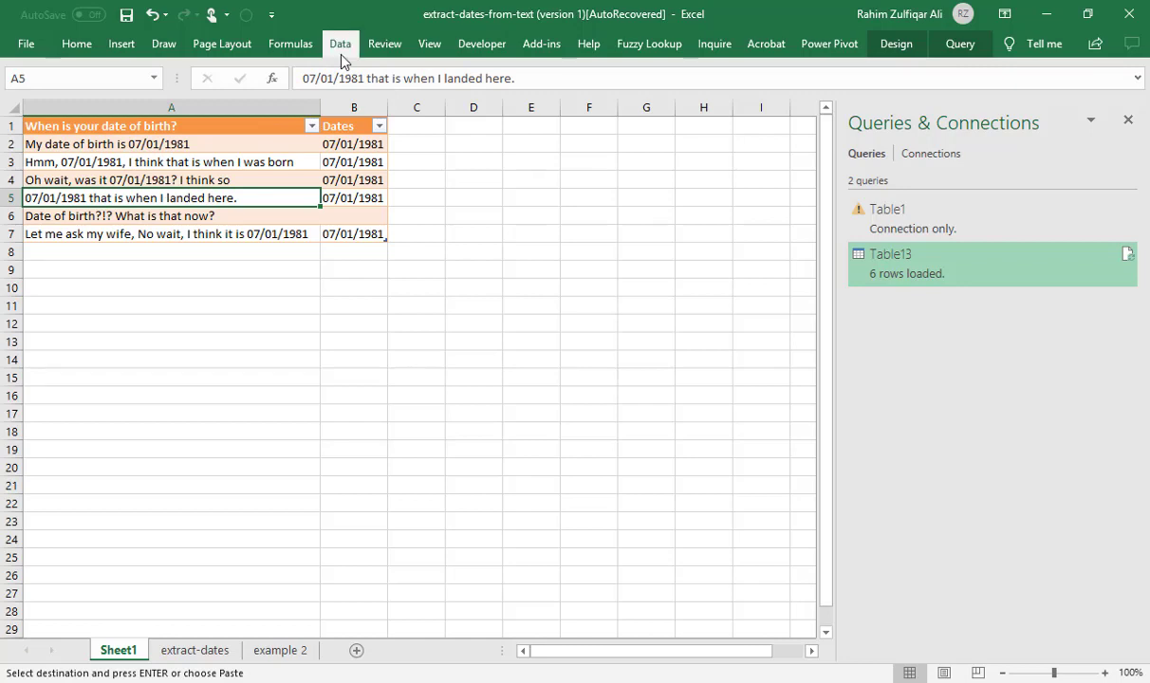
click(304, 85)
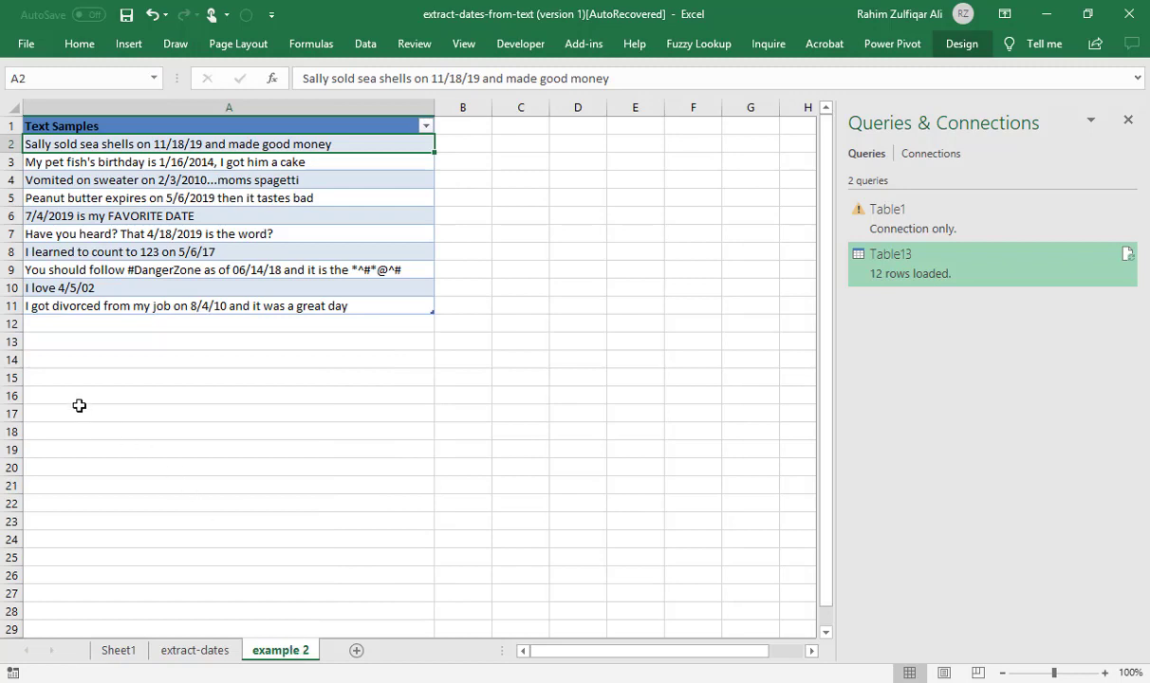
Load the Text Samples table from the example 2 sheet into Power Query and start a column from examples based on Text Samples
click(180, 282)
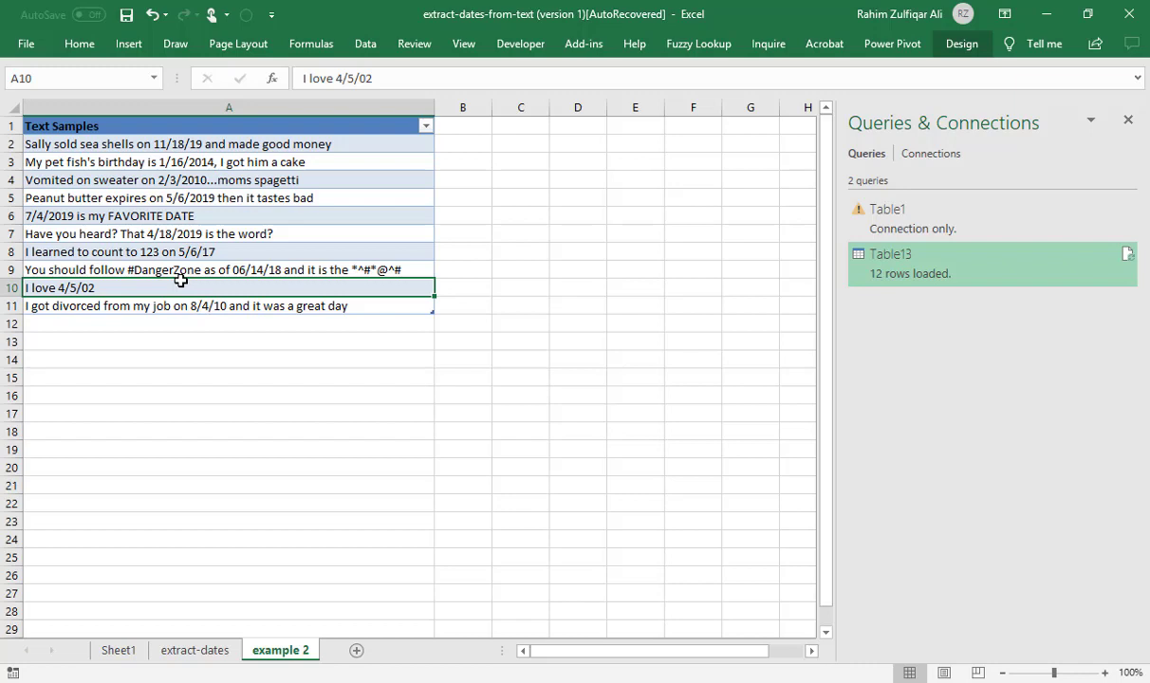
click(180, 190)
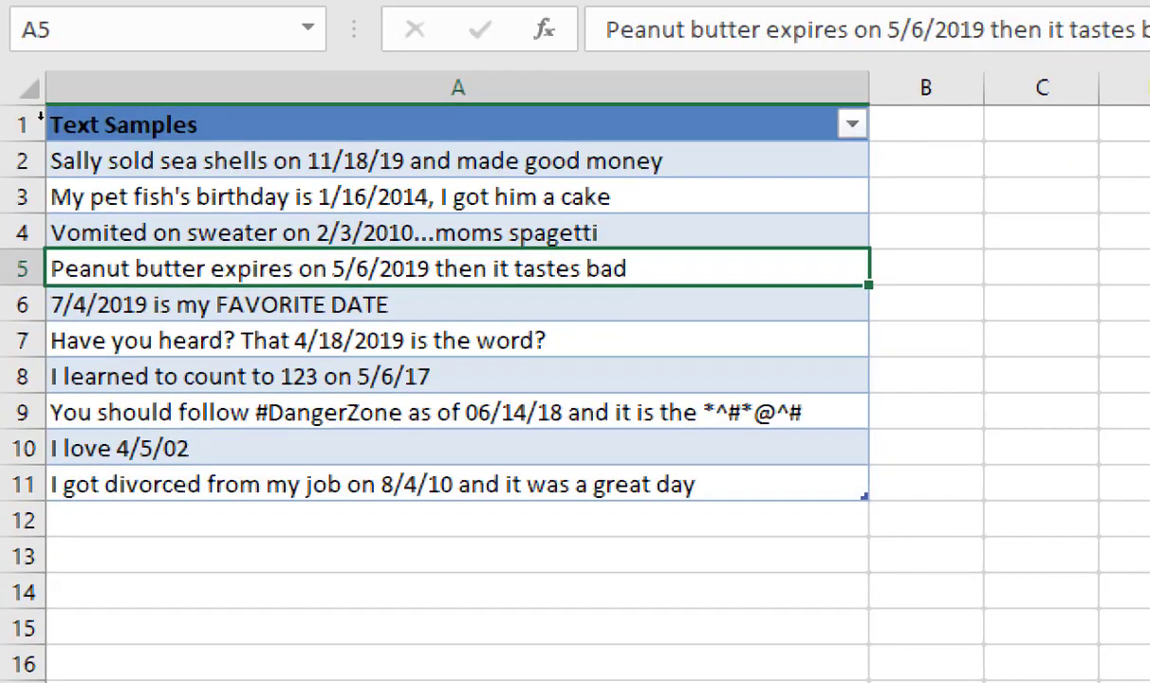
key(Up)
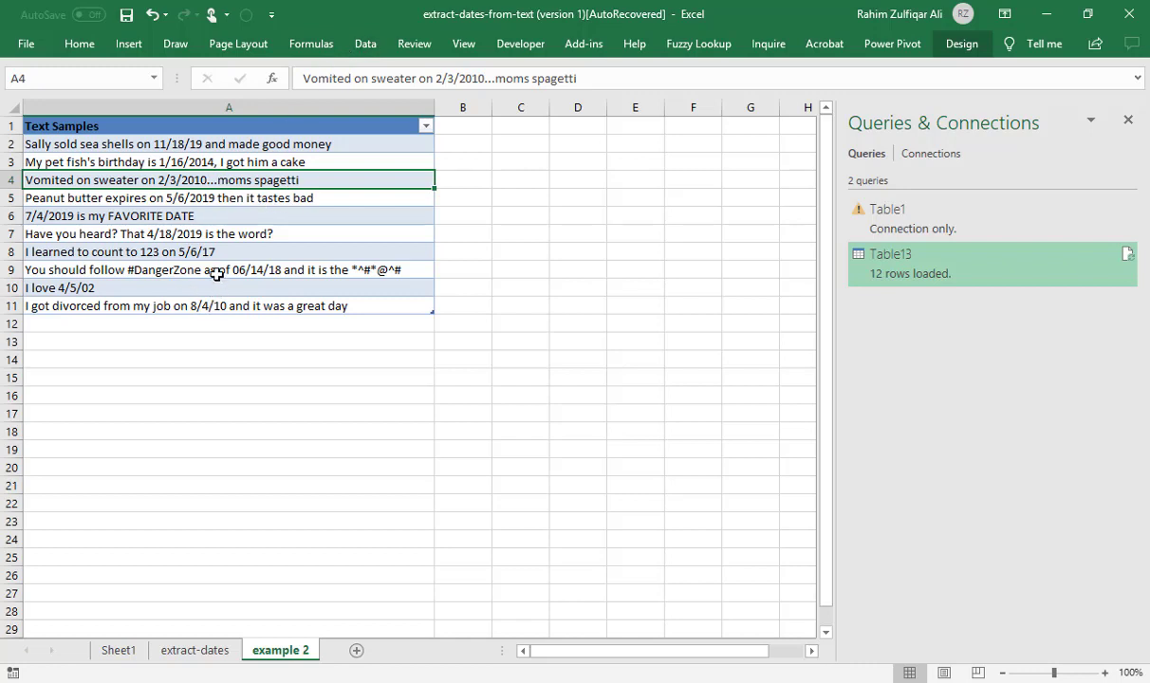
click(377, 44)
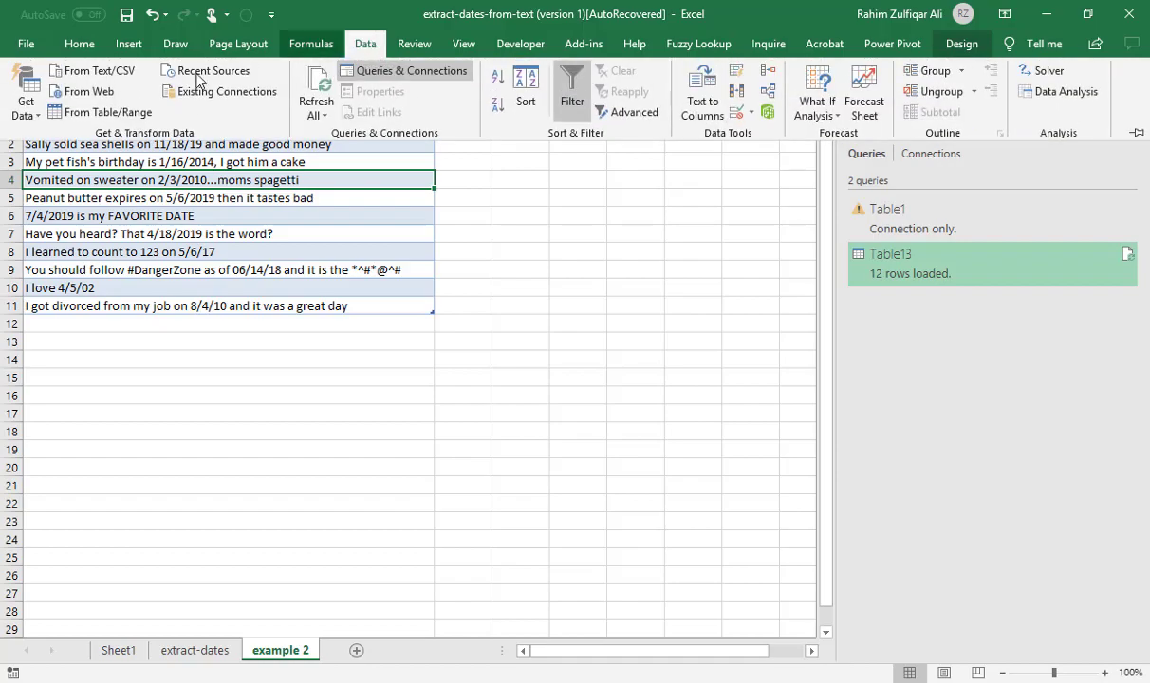
click(107, 114)
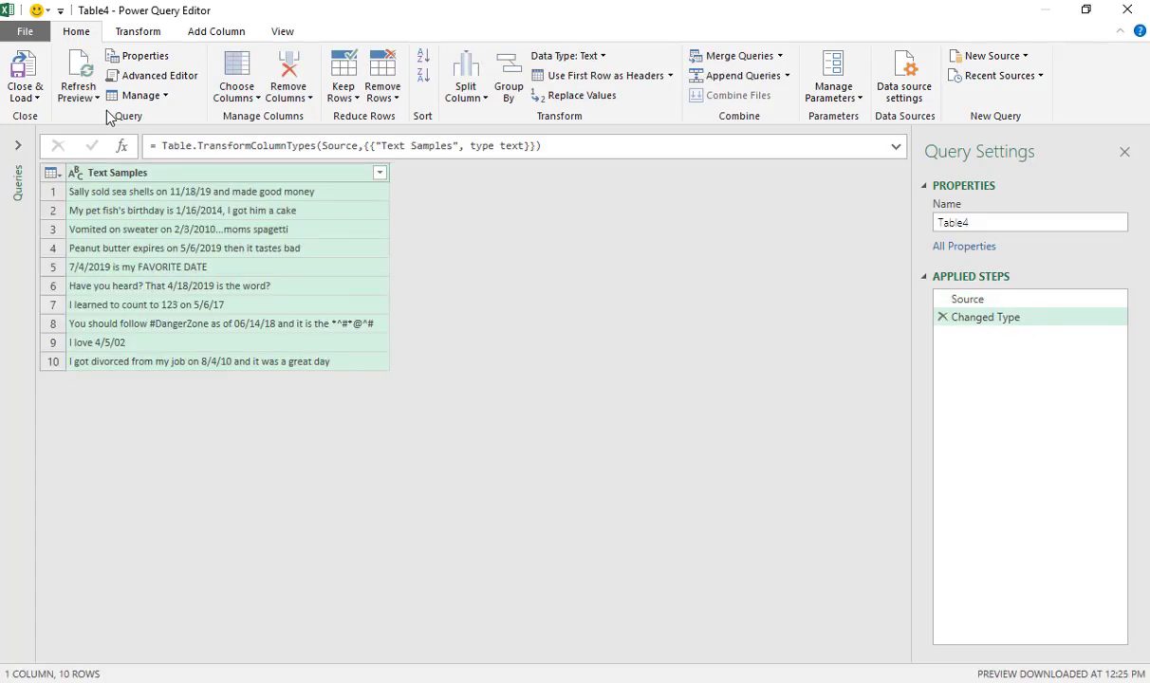
right_click(197, 179)
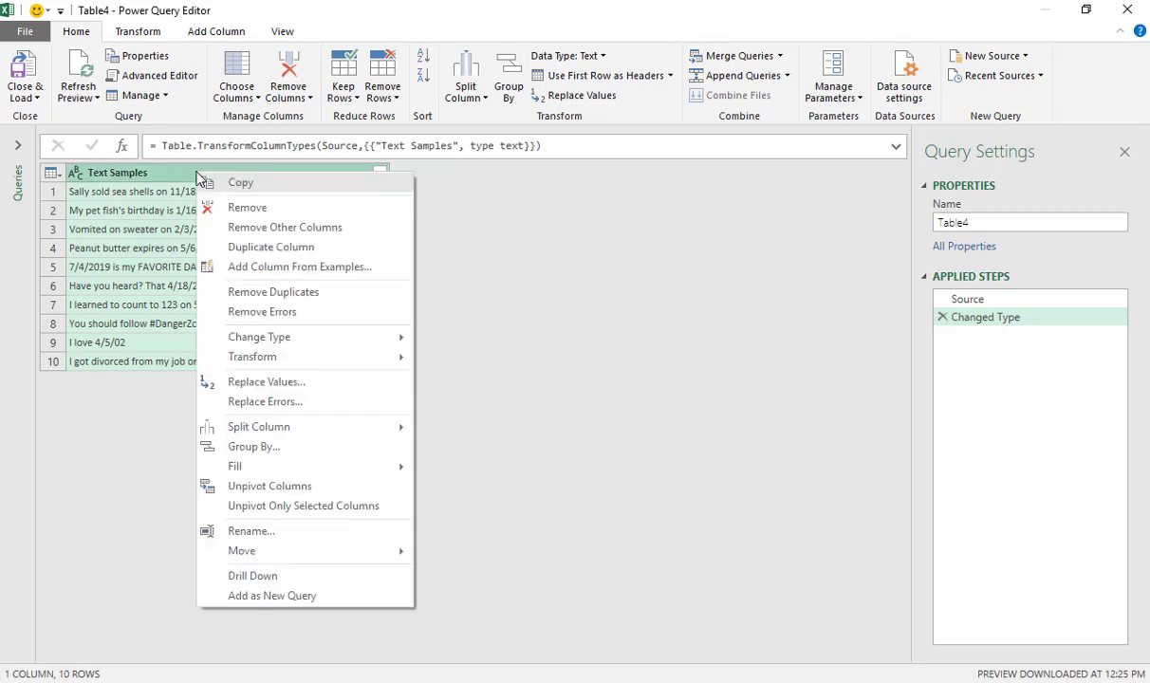
click(258, 273)
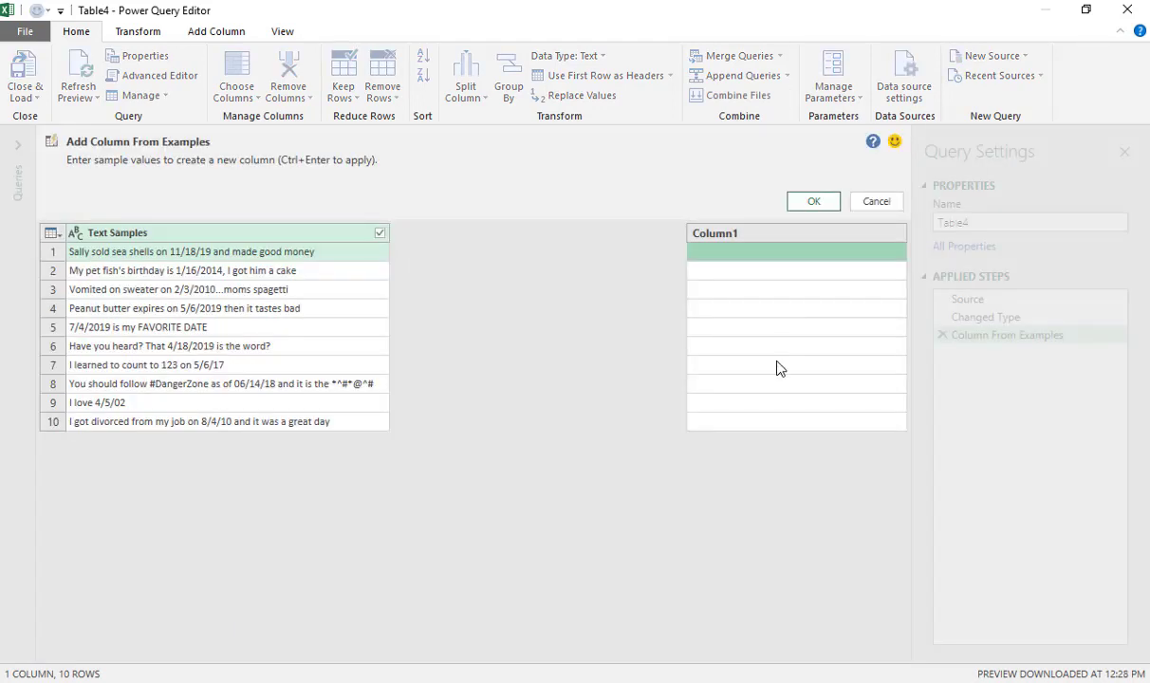
Enter 8/4/10 for row 10 and 4/5/02 for row 9 as examples for the new column
click(731, 423)
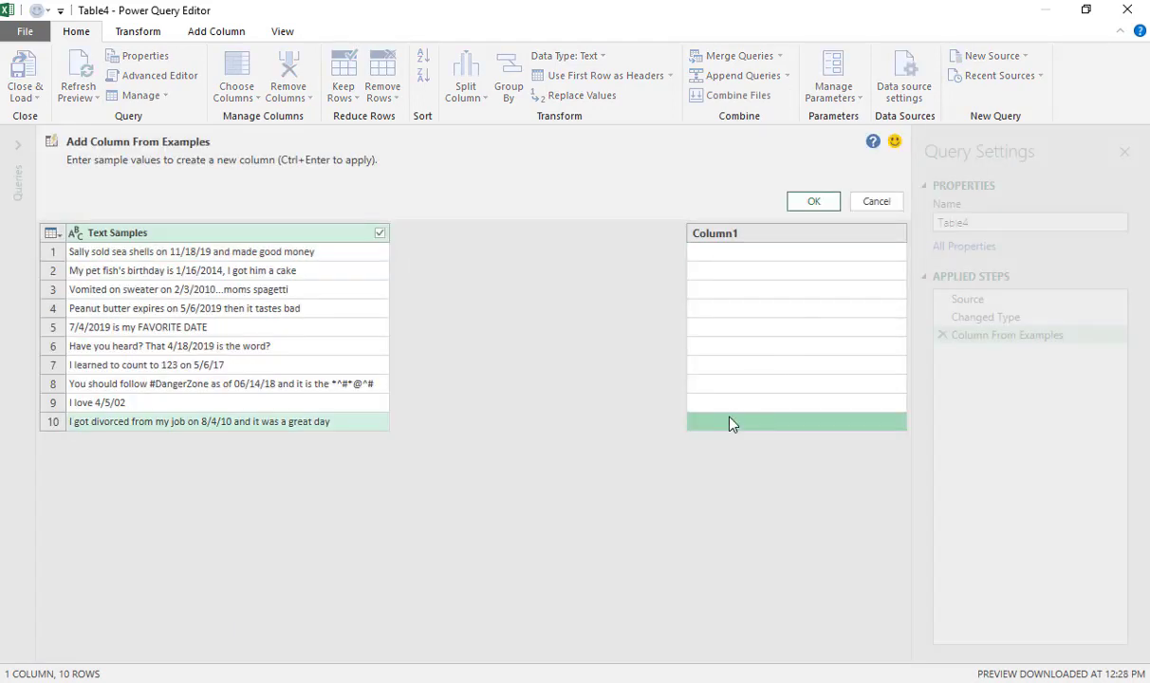
text(8/4/10)
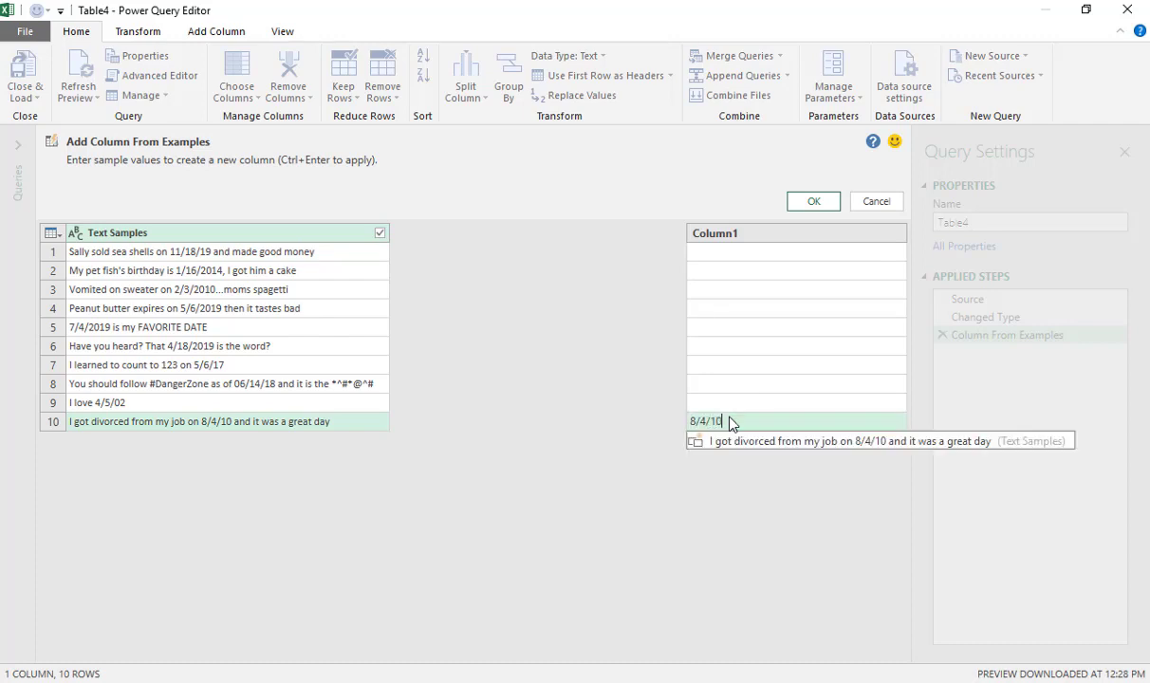
key(Return)
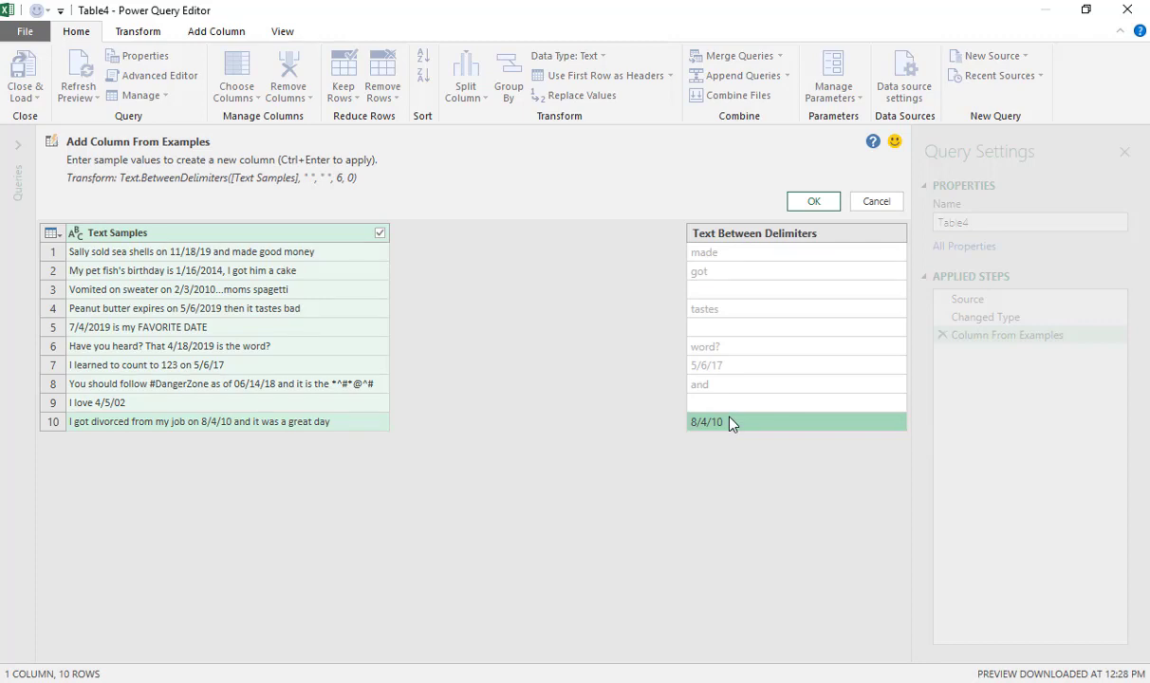
key(Up)
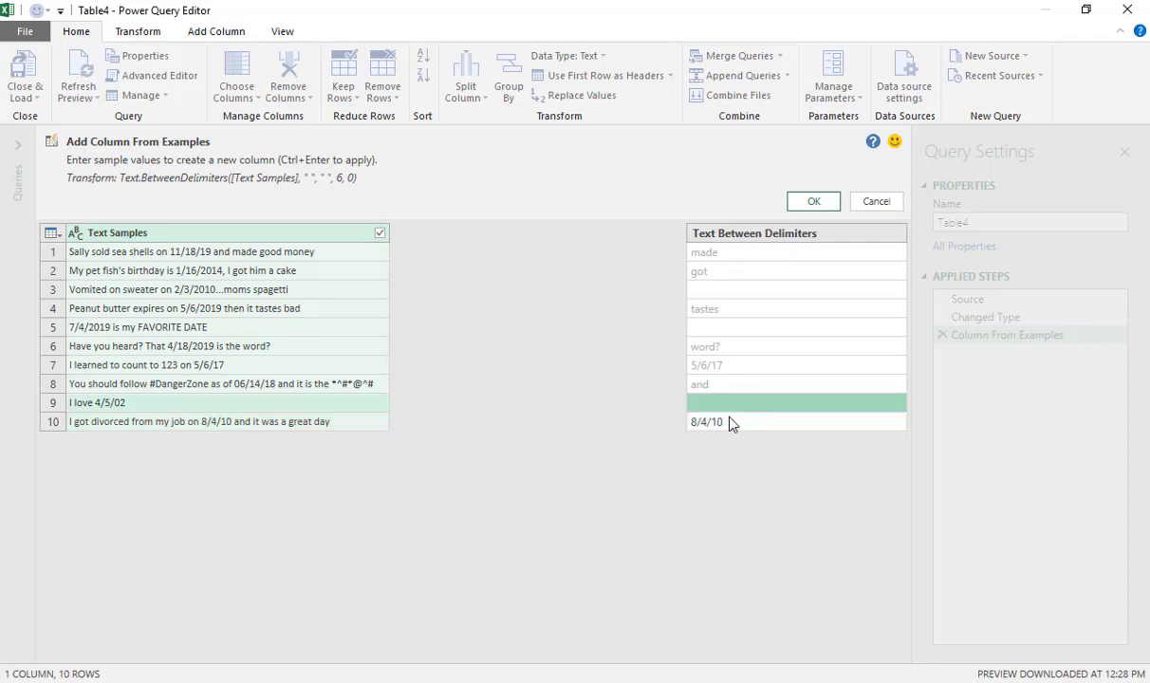
text(4/5/)
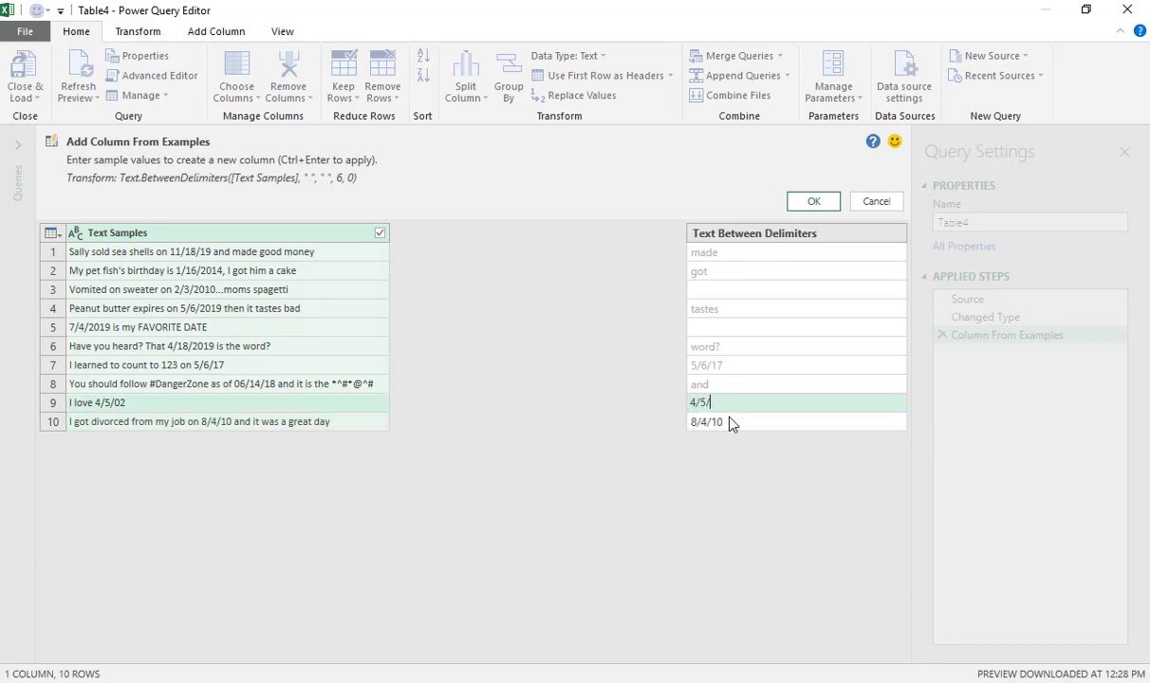
text(02)
key(Return)
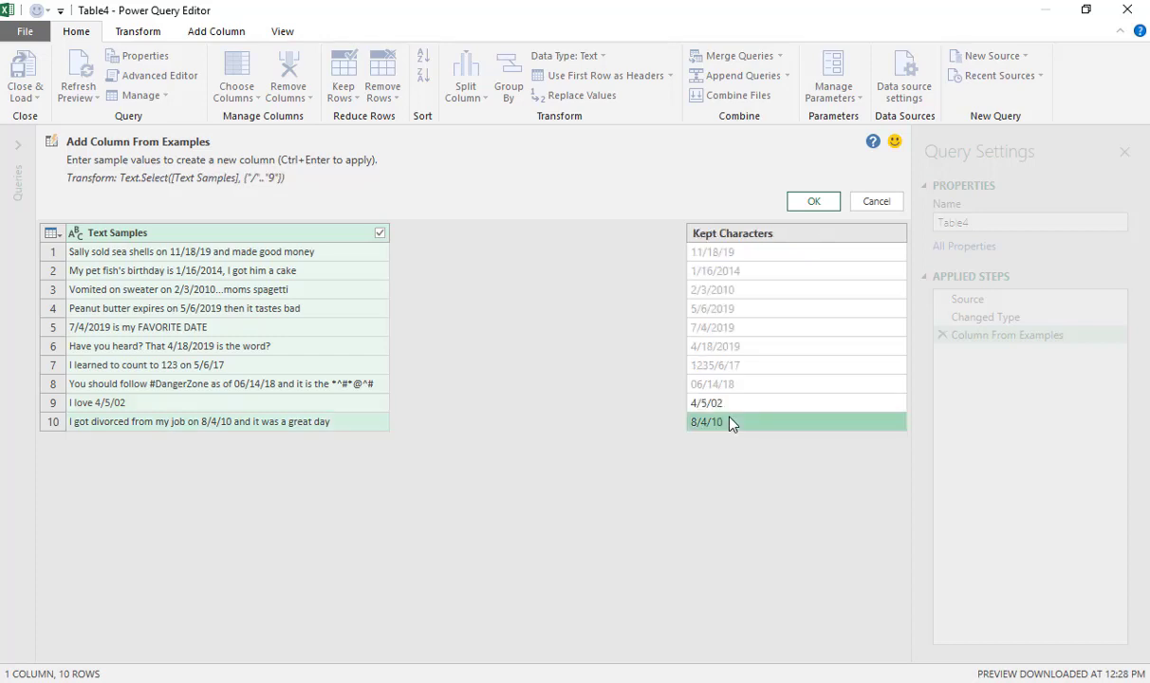
Compare the suggested values in the new column row by row with the dates in the text samples
key(Up)
key(Up)
key(Up)
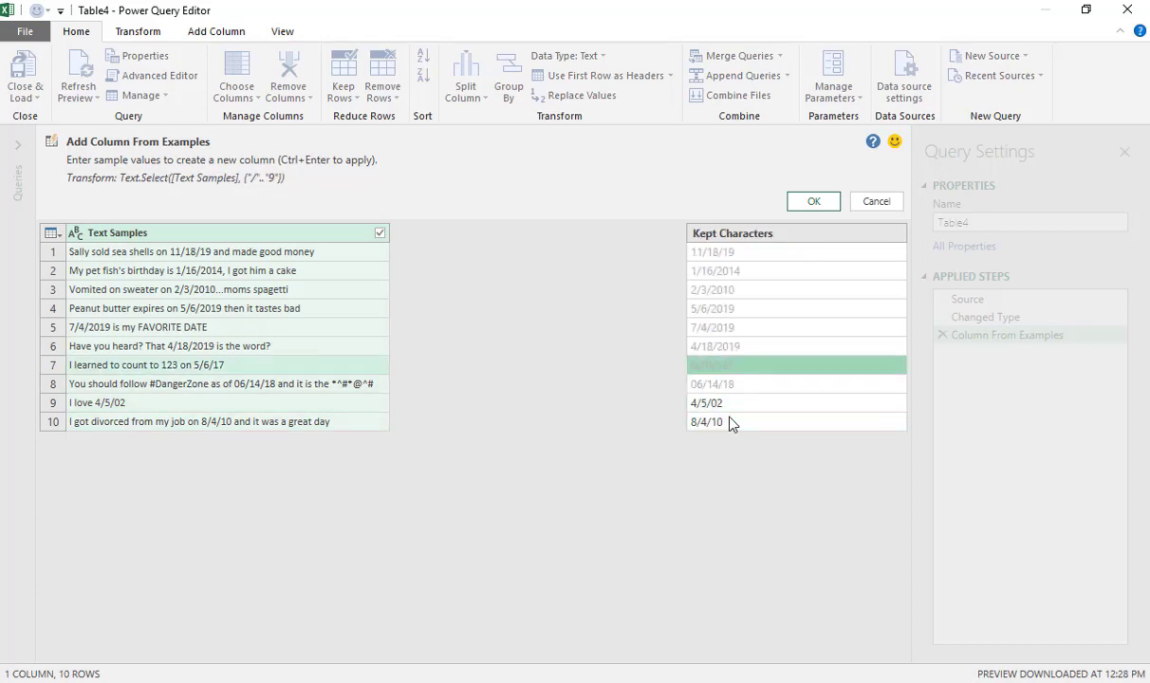
key(Up)
key(Up)
key(Up)
key(Up)
key(Up)
key(Up)
key(Down)
key(Down)
key(Down)
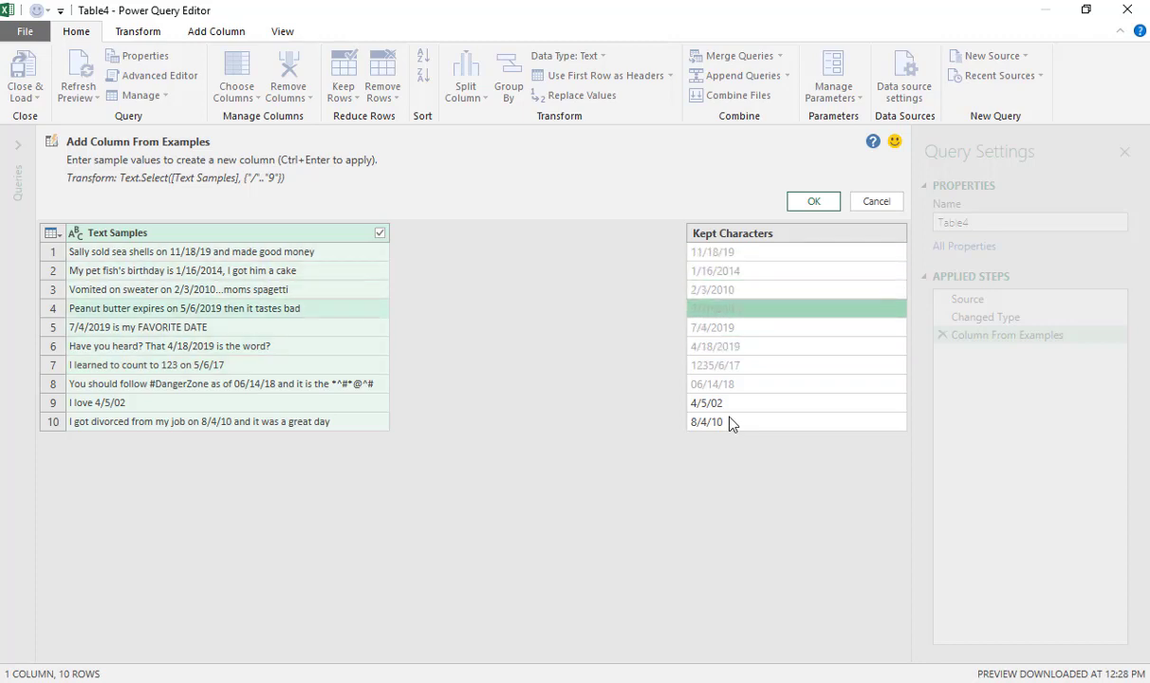
key(Down)
key(Down)
key(Down)
key(Down)
key(Down)
key(Down)
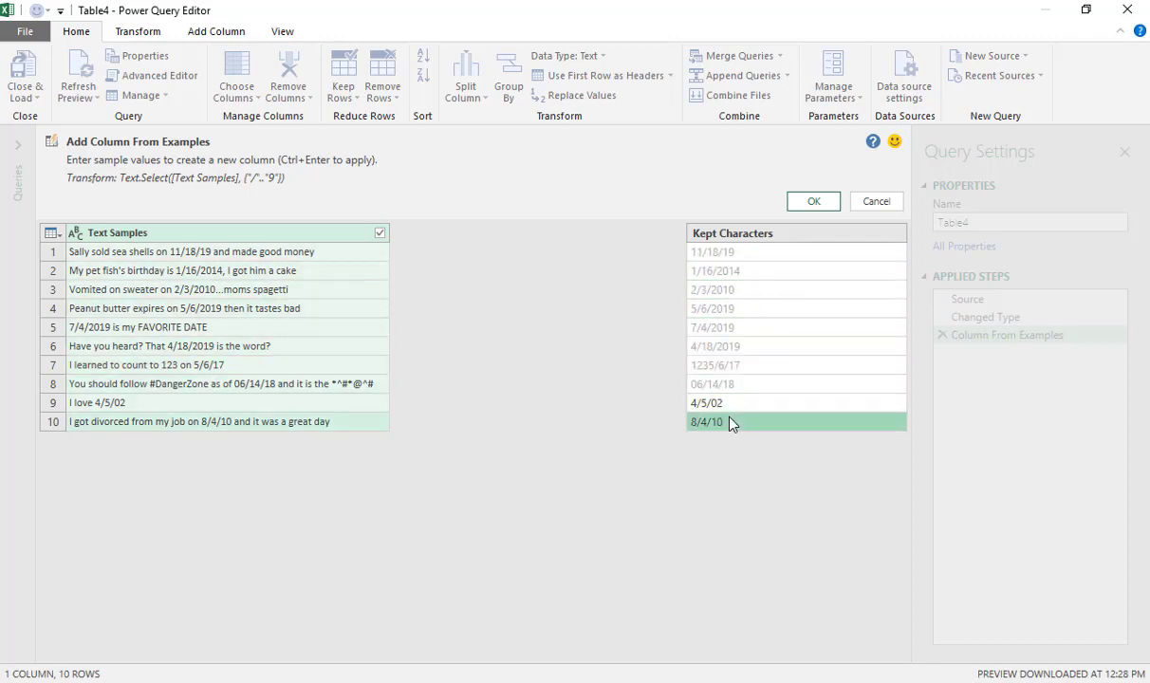
key(Up)
key(Up)
key(Up)
key(Up)
key(Up)
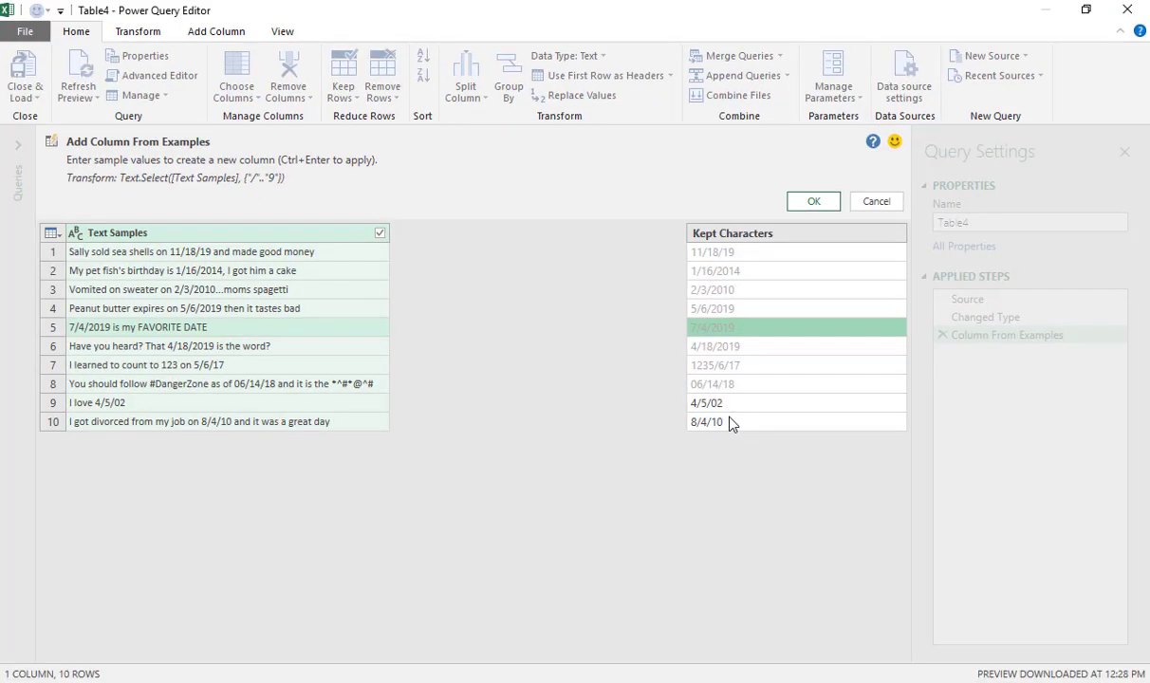
key(Down)
key(Down)
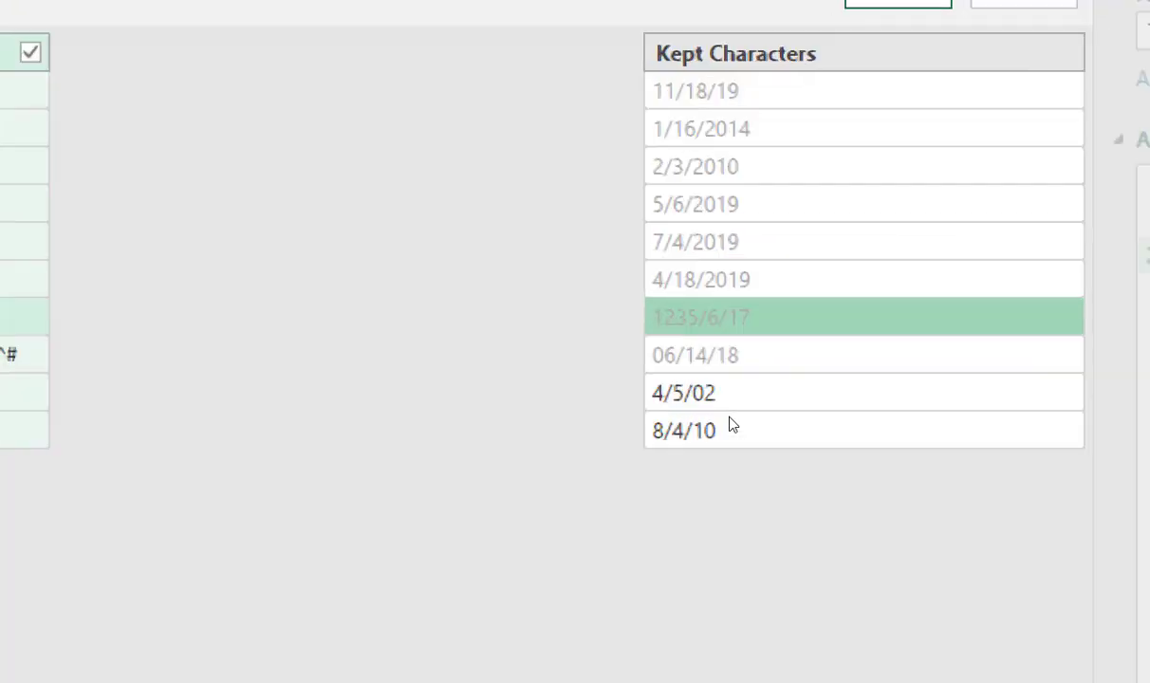
Correct the suggestion in row 7 by entering 5/6/17 as its example
key(Up)
key(Down)
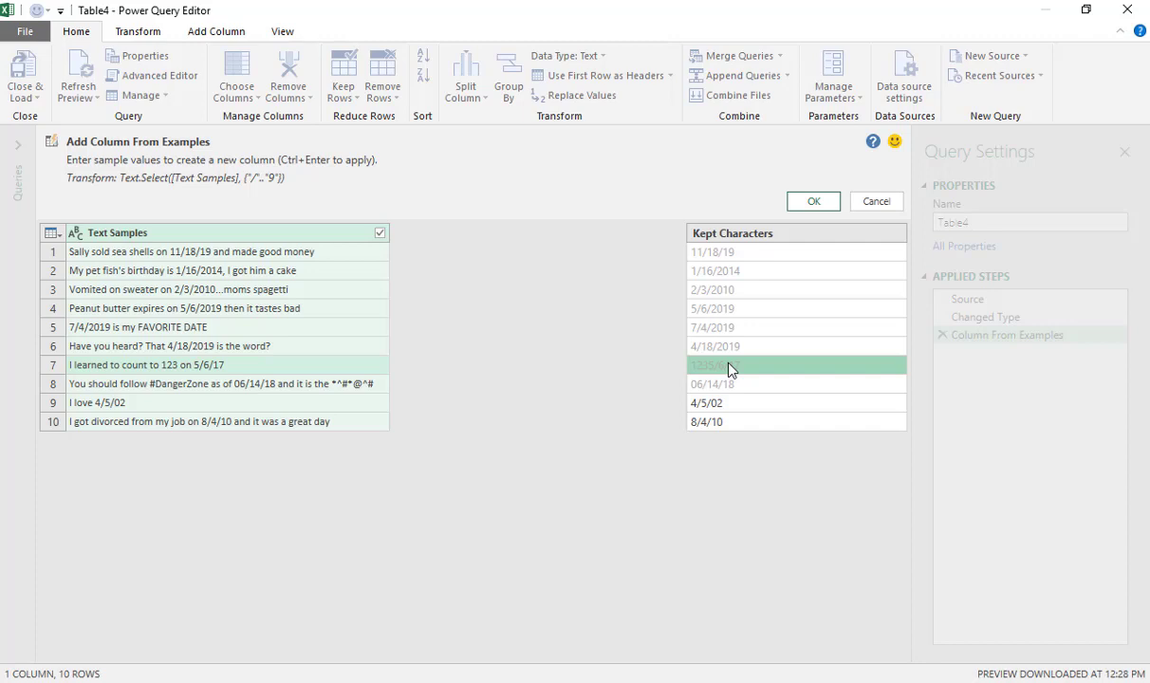
text(5/6/17)
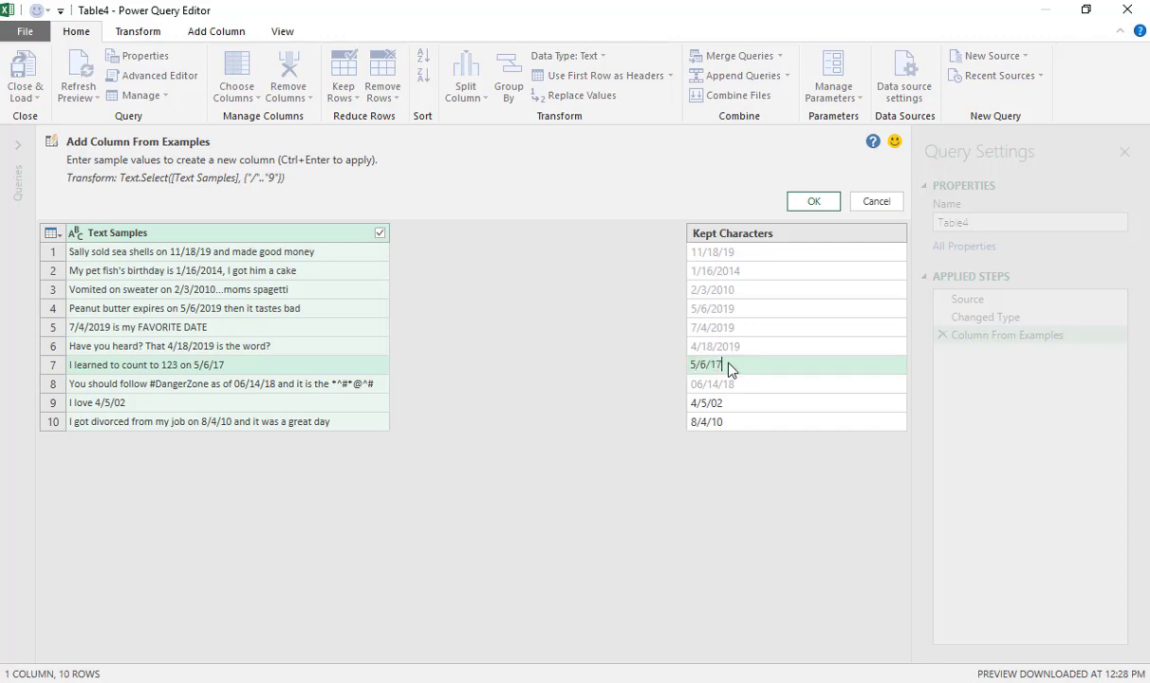
key(Return)
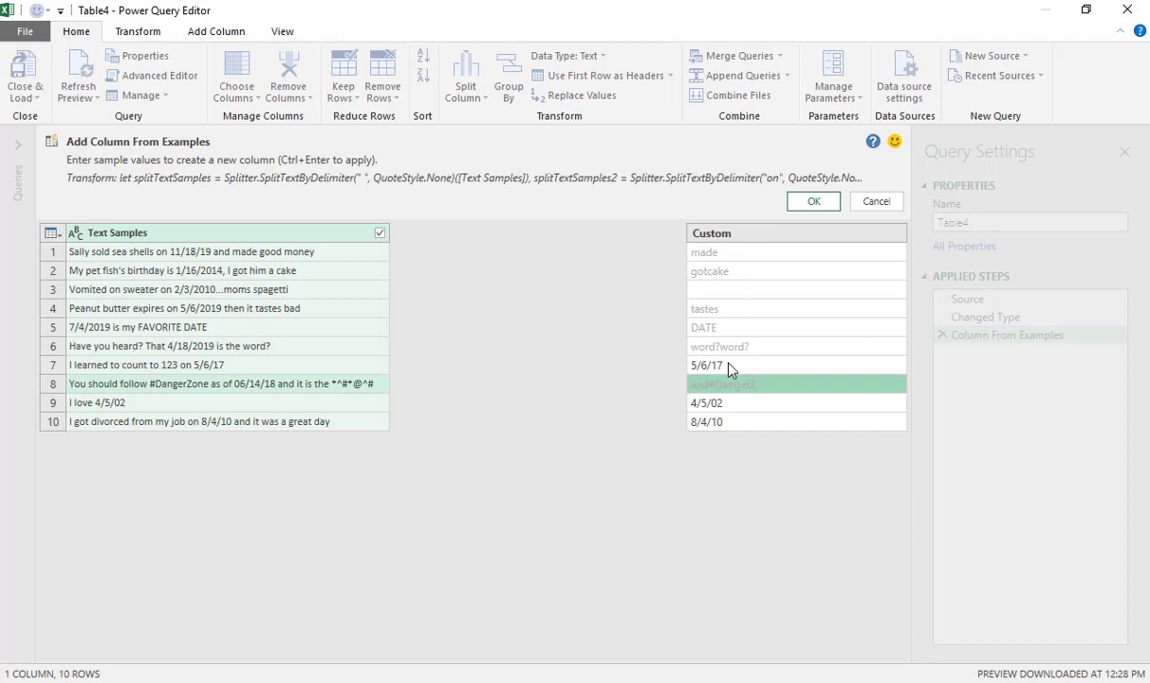
Enter 1/16/2014 for row 2 and 2/3/2010 for row 3 as further examples
key(Up)
key(Up)
key(Up)
key(Up)
key(Up)
key(Up)
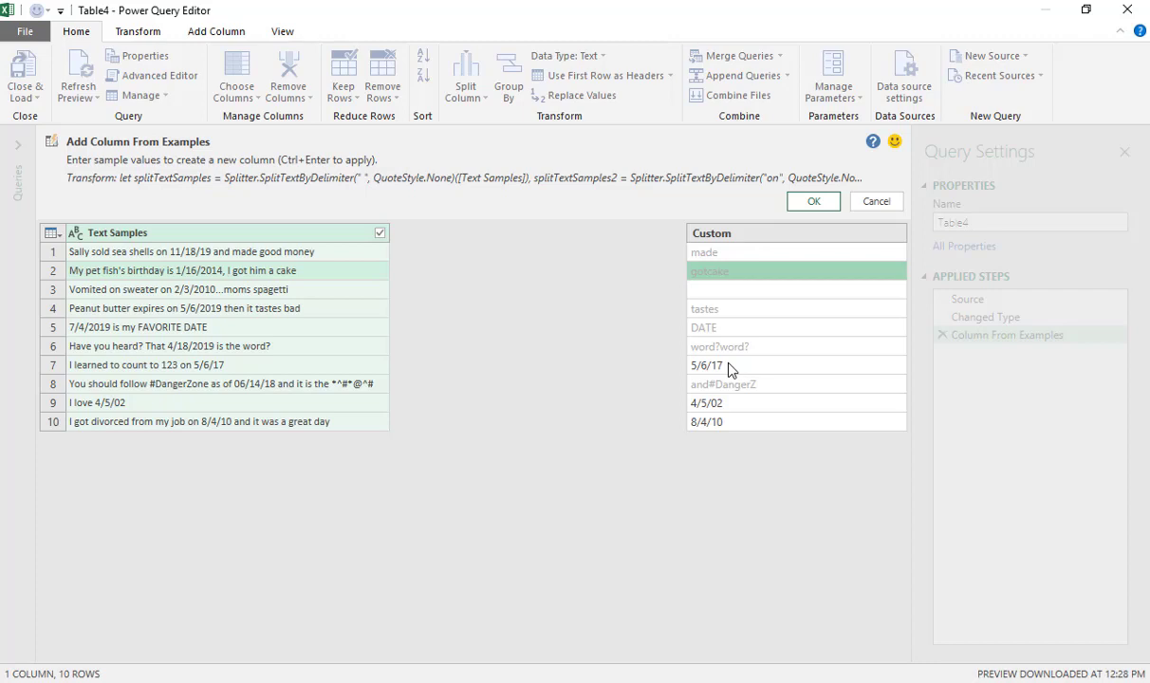
text(1/)
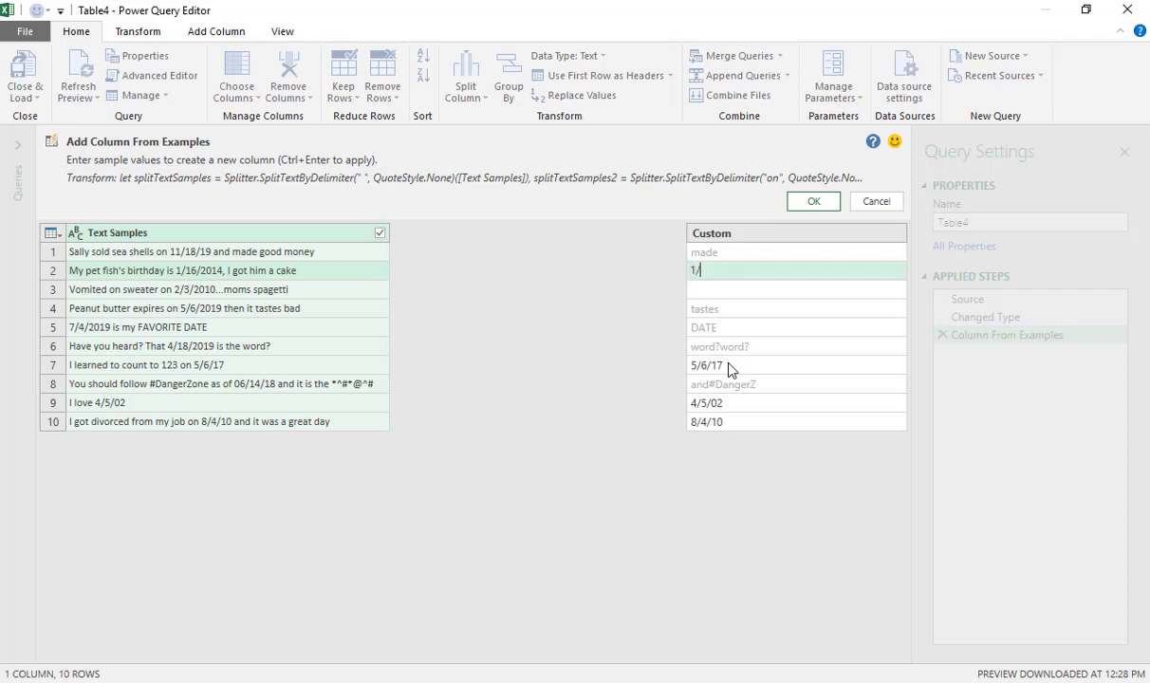
text(16/2014)
key(Return)
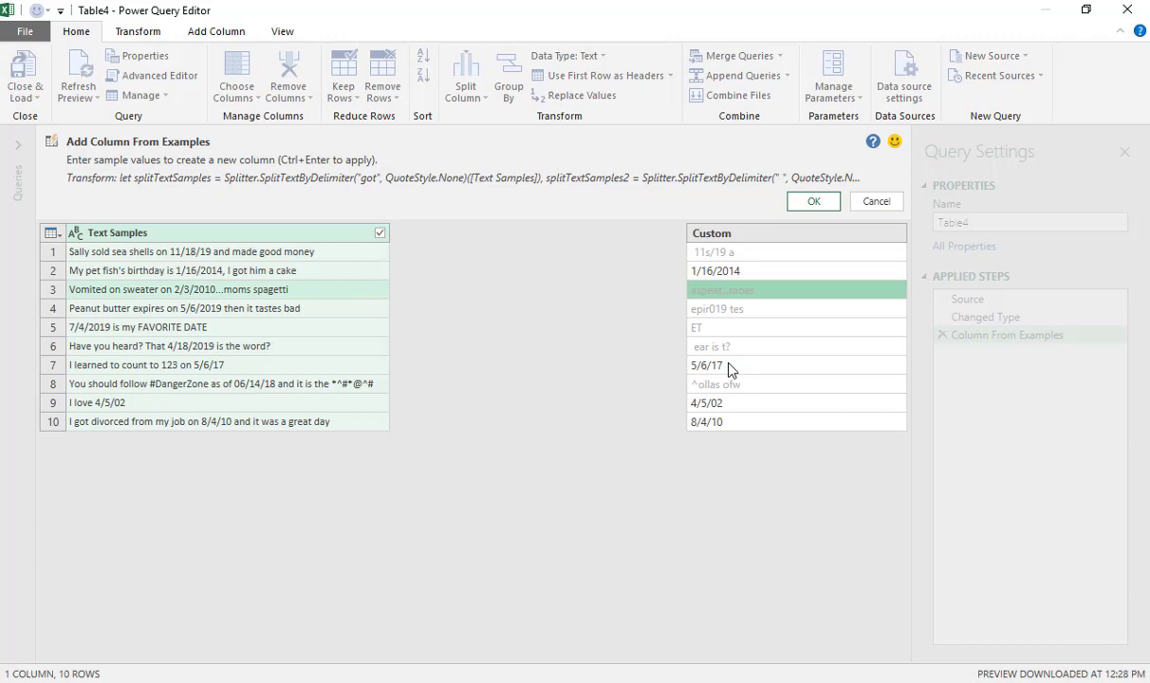
text(2/3/)
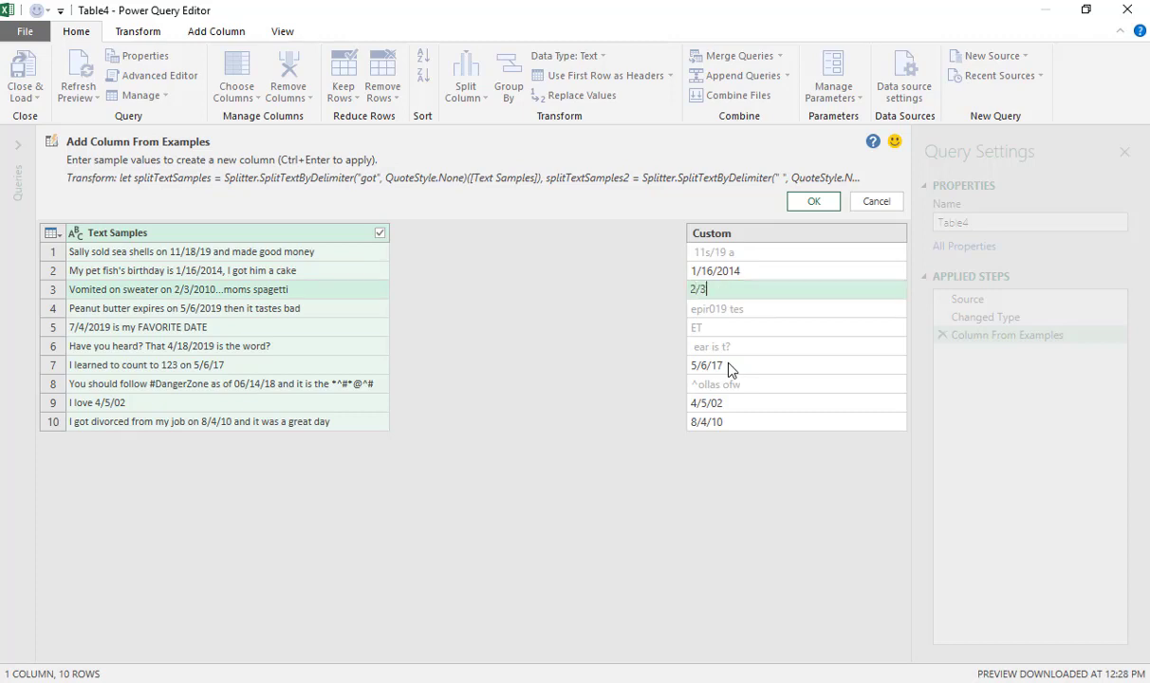
text(2010)
key(Return)
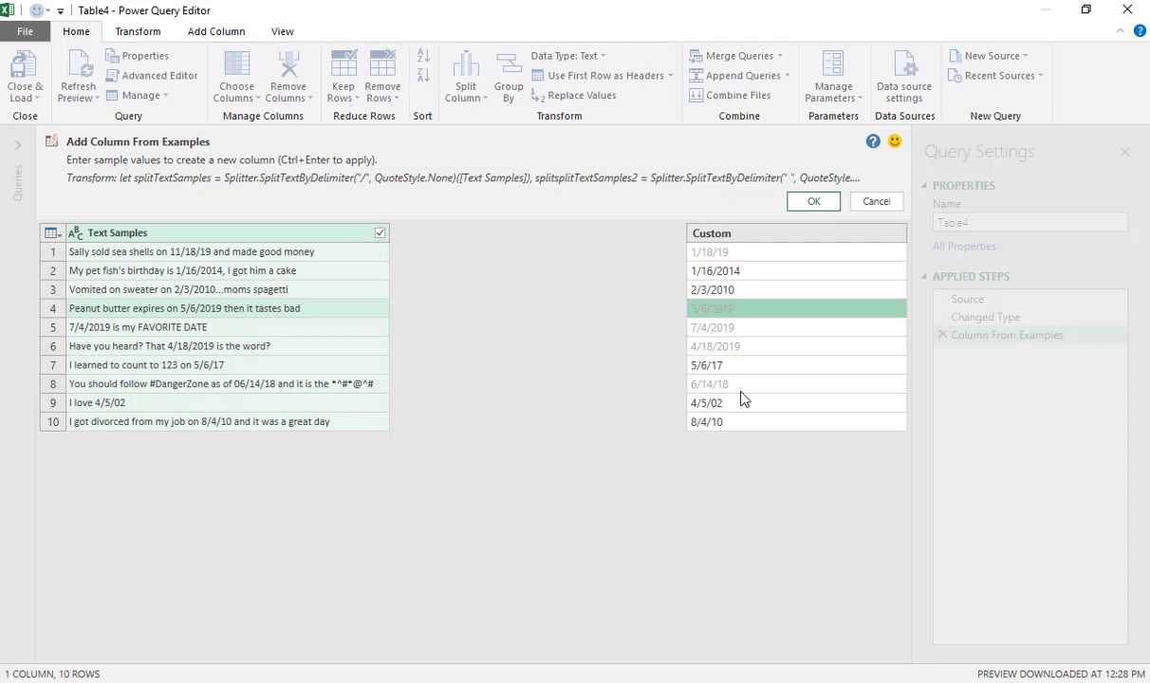
Add the column built from the examples and load the query to a new worksheet
click(800, 202)
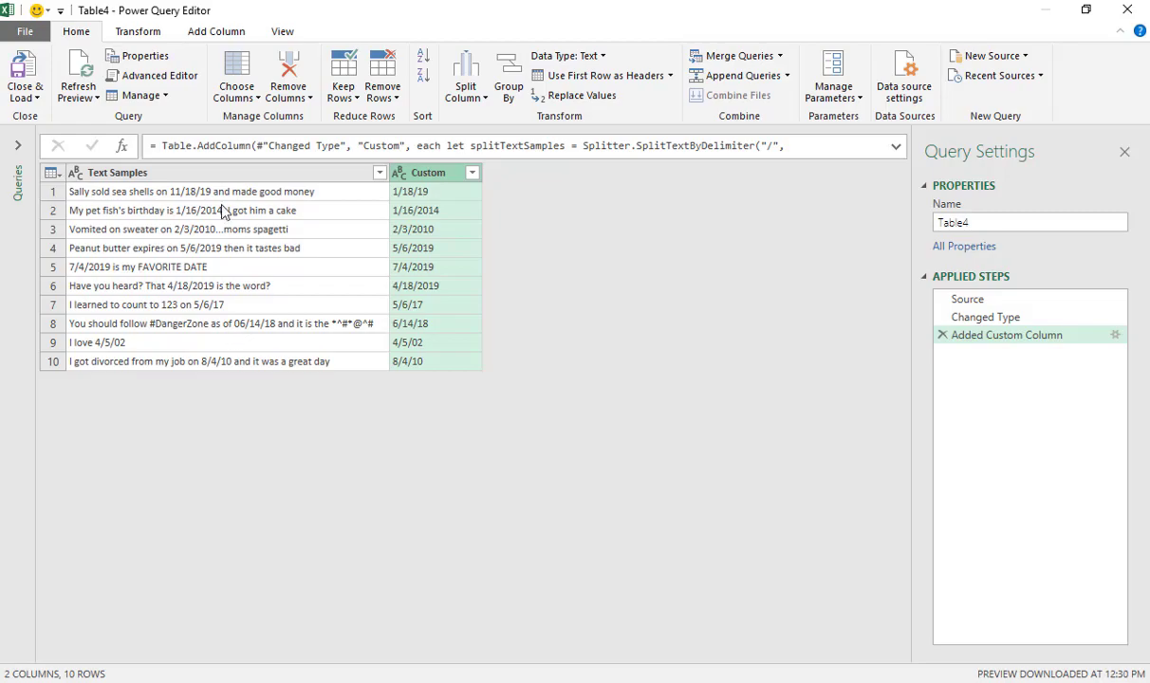
click(16, 80)
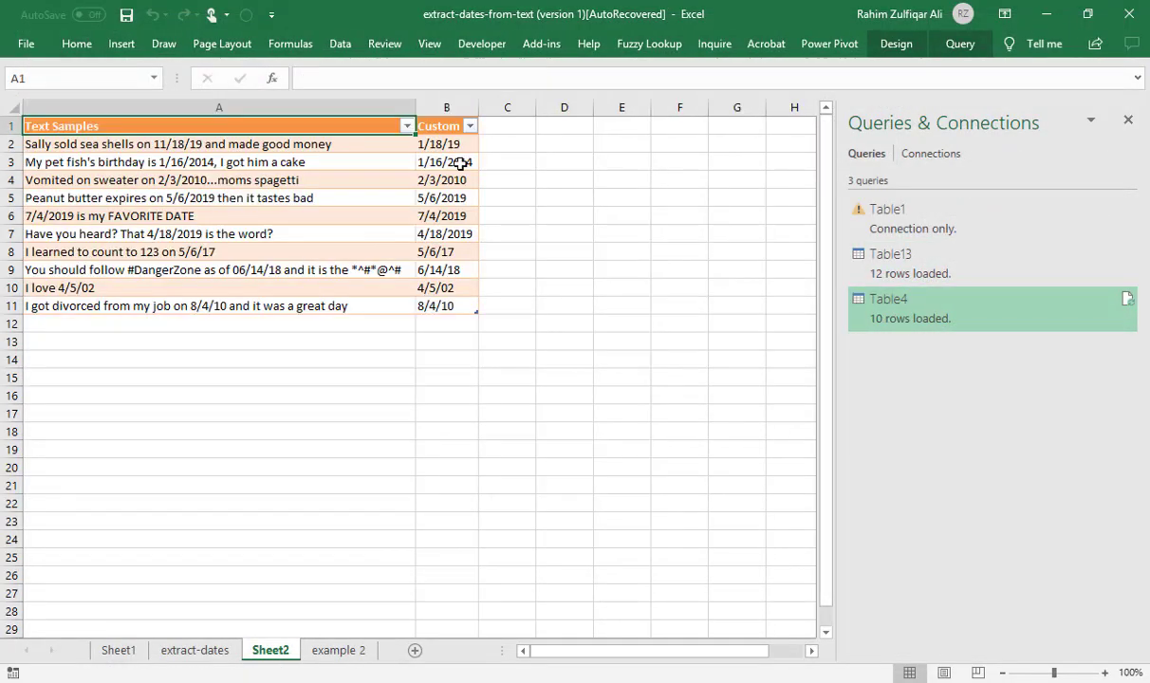
click(459, 164)
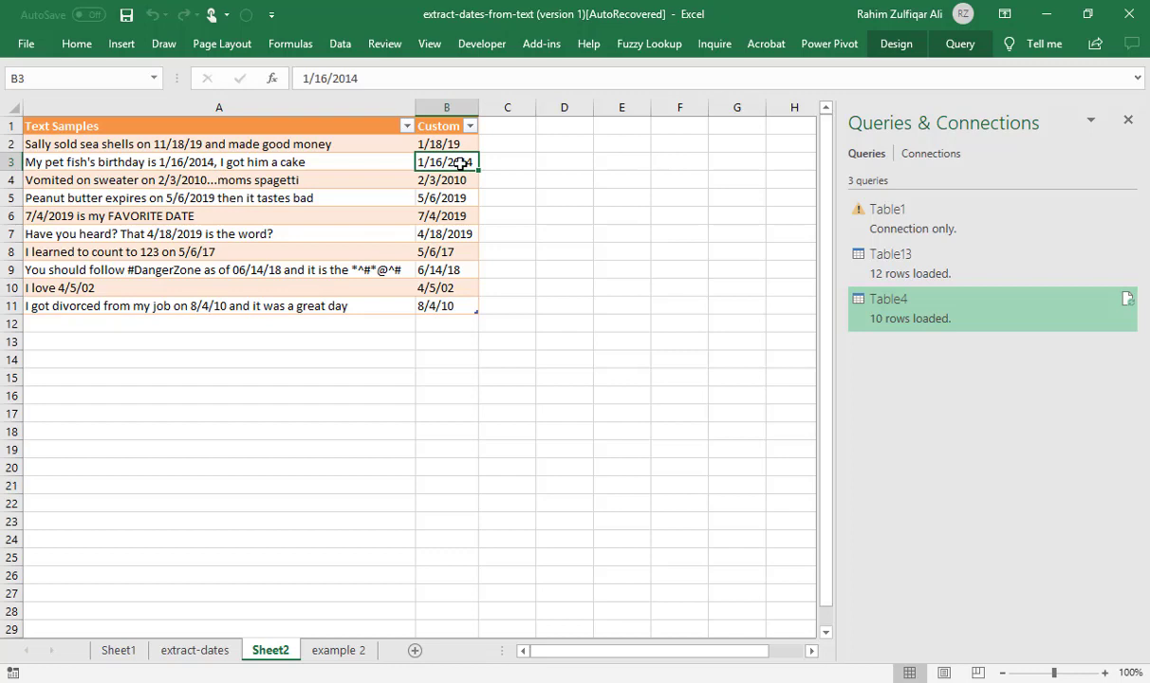